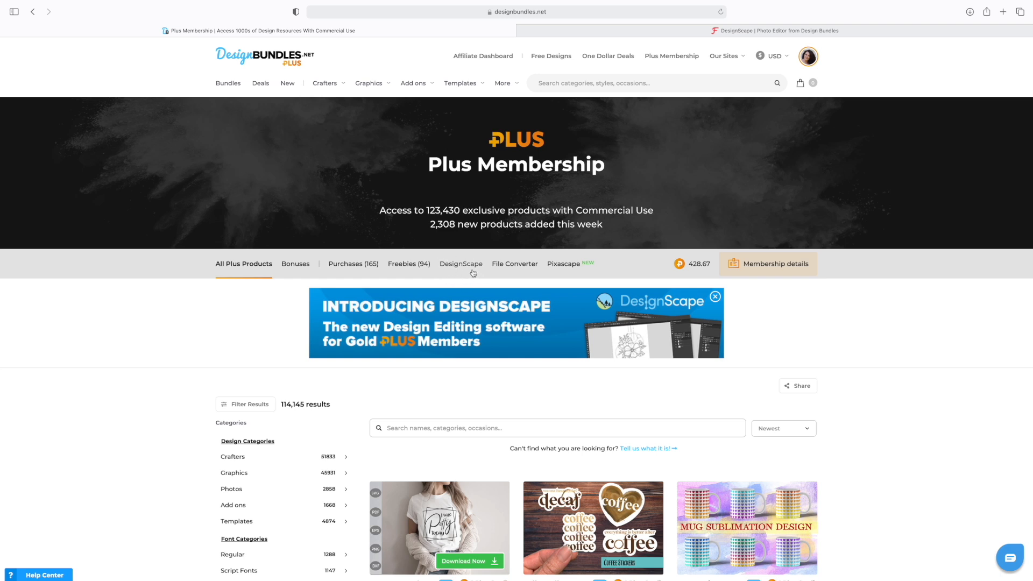
Step: Look through the newest designs listed on the Design Bundles Plus Membership page
{"action": "left_click", "coordinate": [637, 33]}
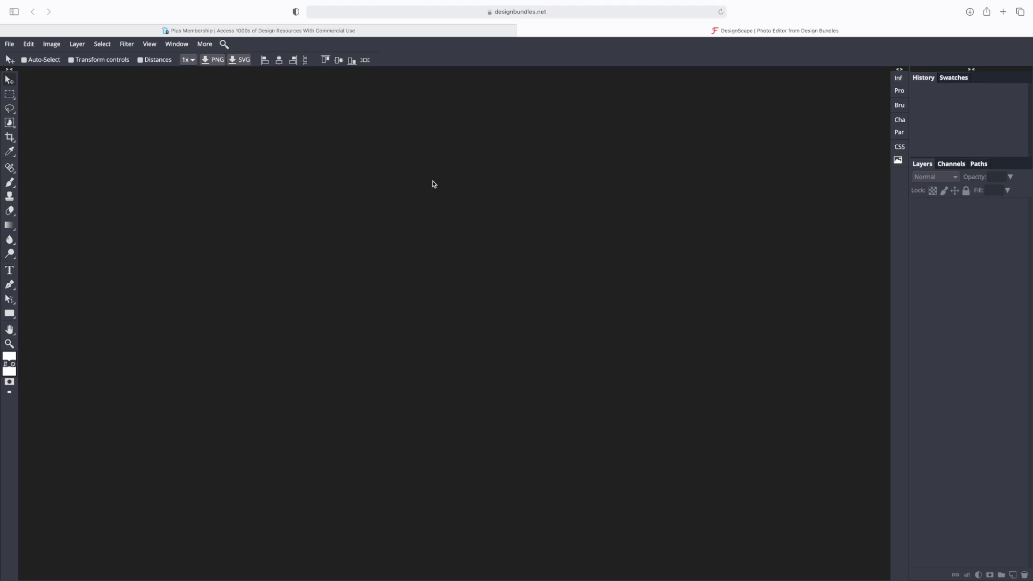
{"action": "left_click", "coordinate": [316, 32]}
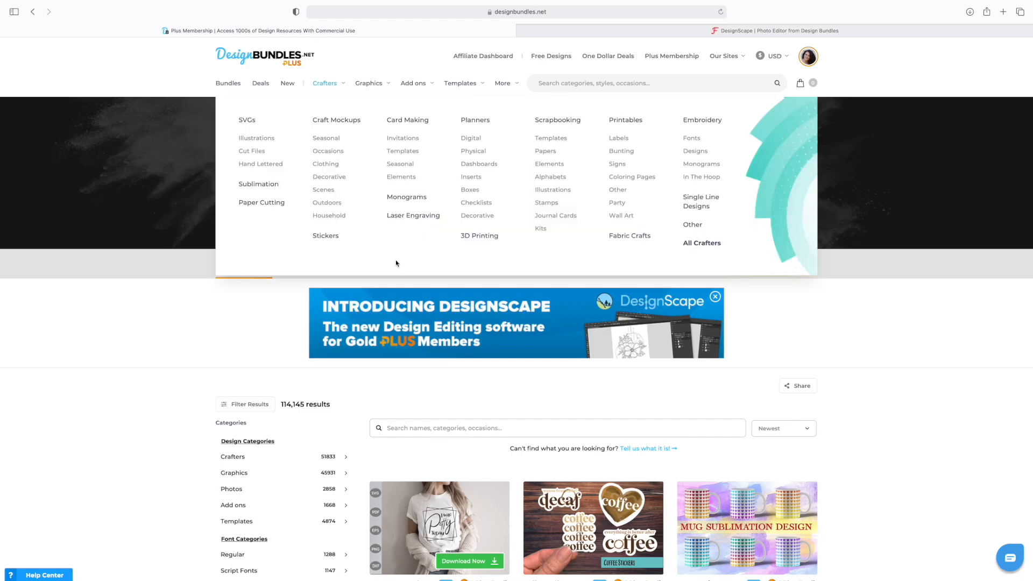
{"action": "scroll", "coordinate": [811, 373], "scroll_direction": "down", "scroll_amount": 3}
{"action": "scroll", "coordinate": [811, 372], "scroll_direction": "up", "scroll_amount": 3}
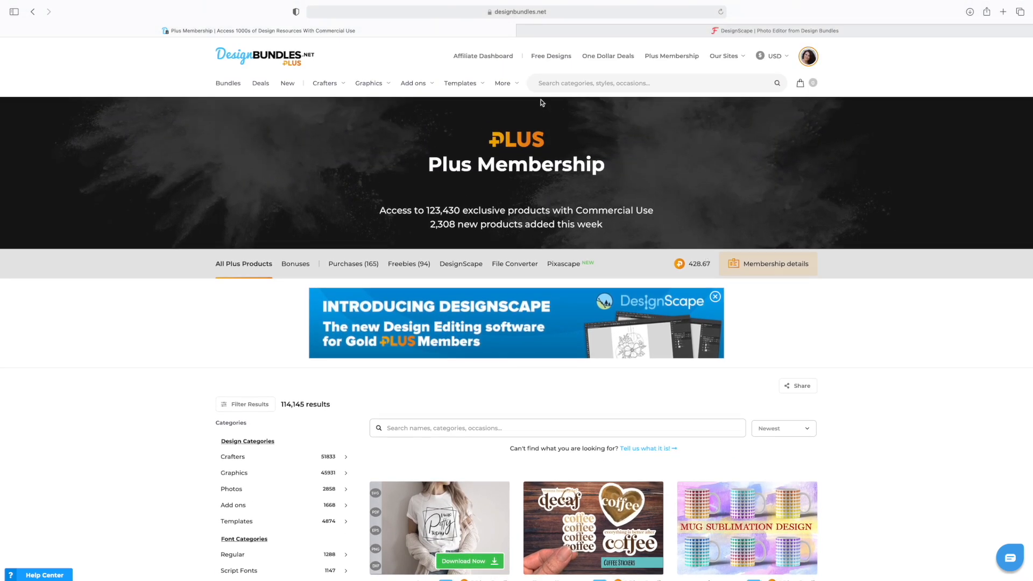
{"action": "mouse_move", "coordinate": [383, 86]}
{"action": "scroll", "coordinate": [856, 321], "scroll_direction": "down", "scroll_amount": 5}
{"action": "scroll", "coordinate": [857, 321], "scroll_direction": "down", "scroll_amount": 2}
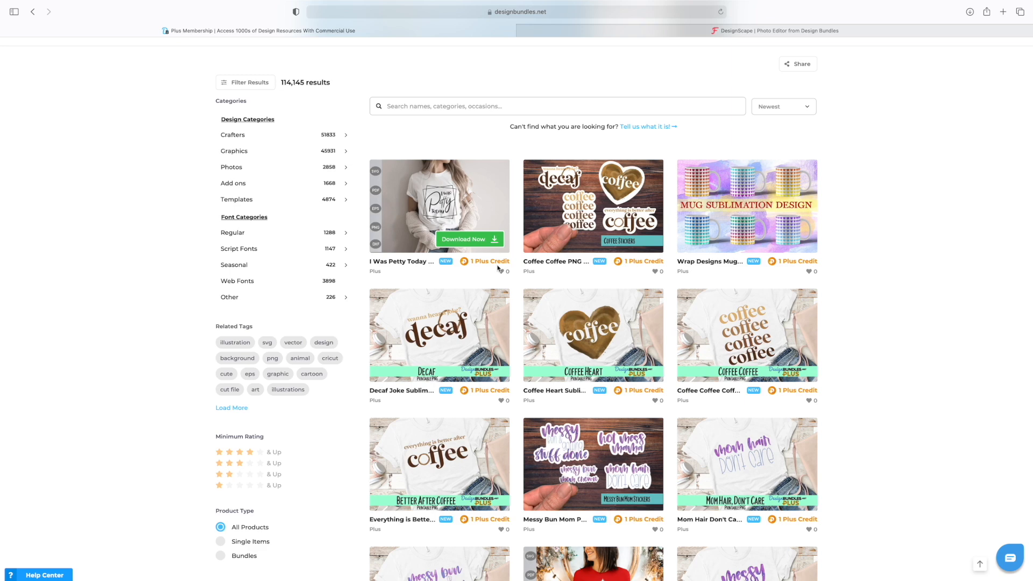
{"action": "scroll", "coordinate": [520, 291], "scroll_direction": "down", "scroll_amount": 15}
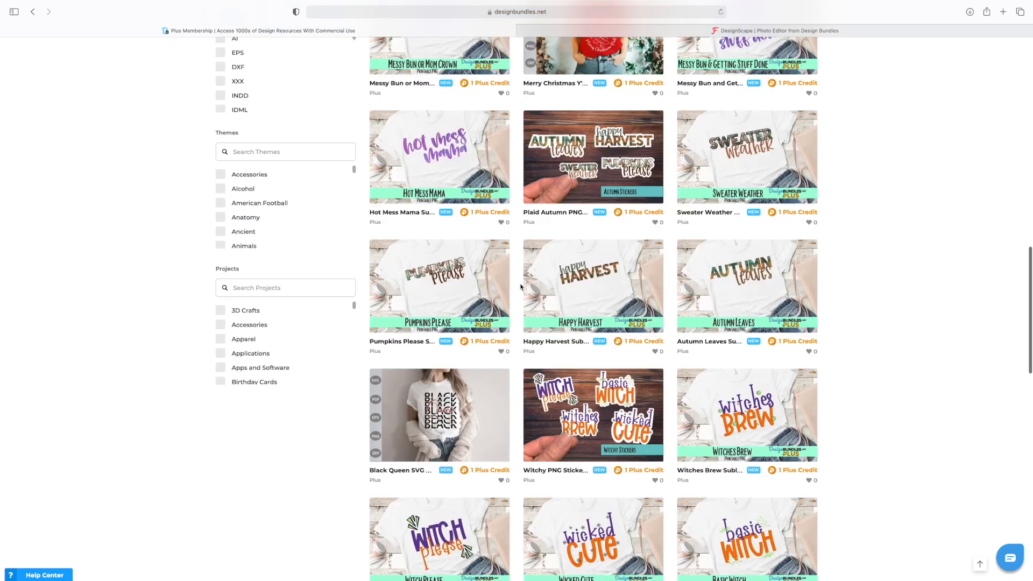
{"action": "scroll", "coordinate": [521, 287], "scroll_direction": "down", "scroll_amount": 10}
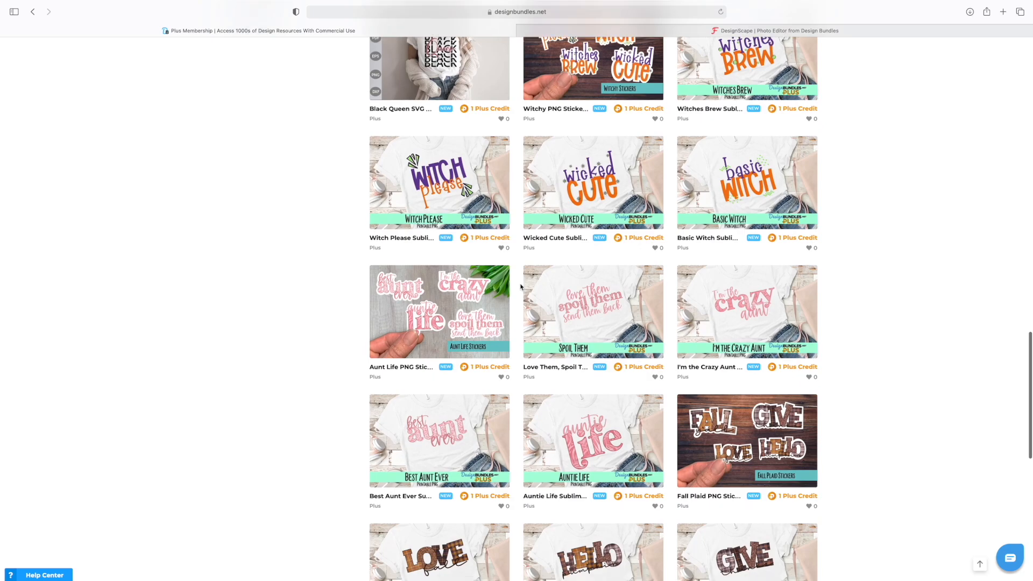
{"action": "scroll", "coordinate": [519, 288], "scroll_direction": "up", "scroll_amount": 20}
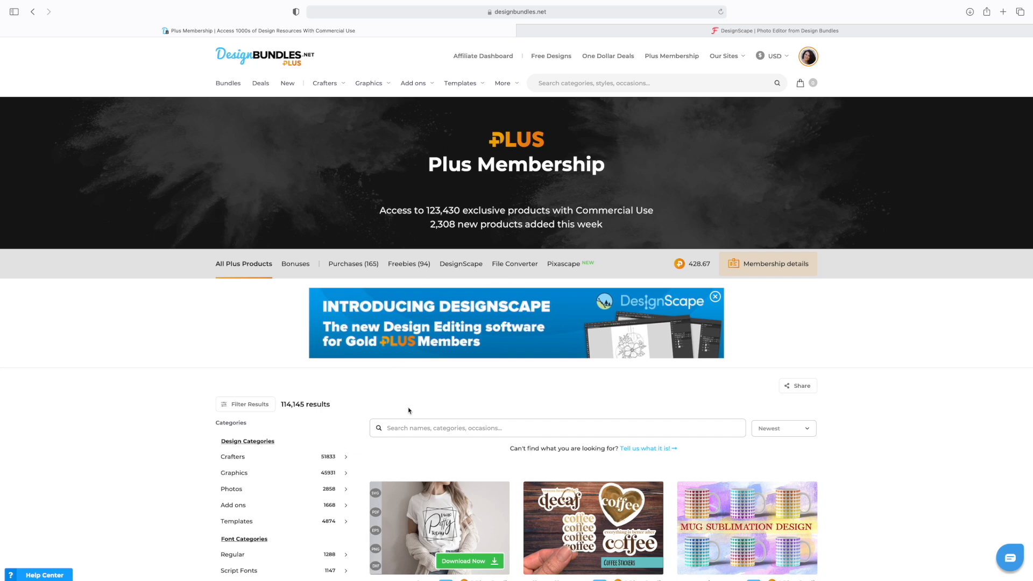
Step: Search the Plus products for "background"
{"action": "left_click", "coordinate": [409, 427]}
{"action": "type", "text": "backgro"}
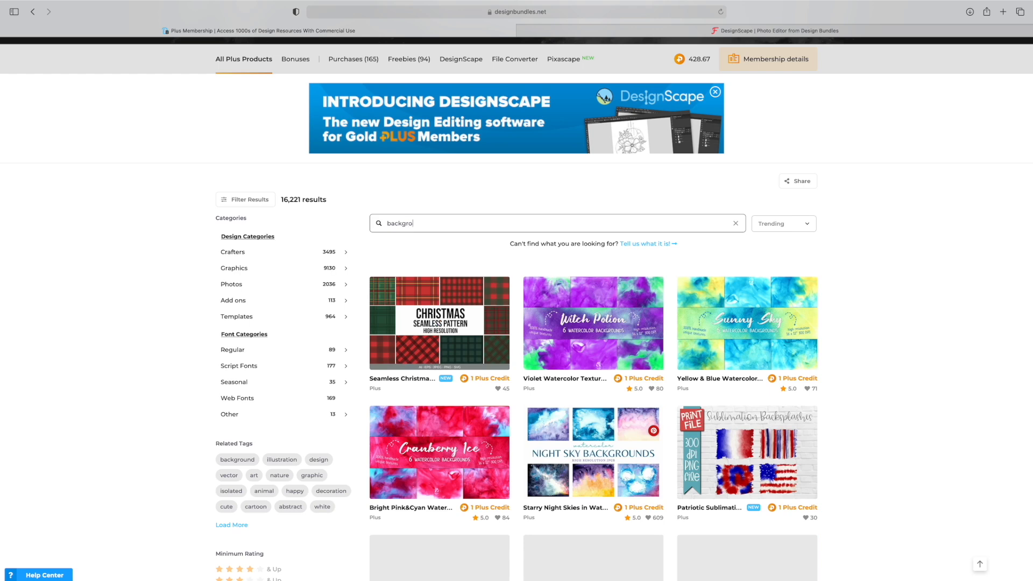
{"action": "type", "text": "und"}
{"action": "scroll", "coordinate": [606, 337], "scroll_direction": "down", "scroll_amount": 1}
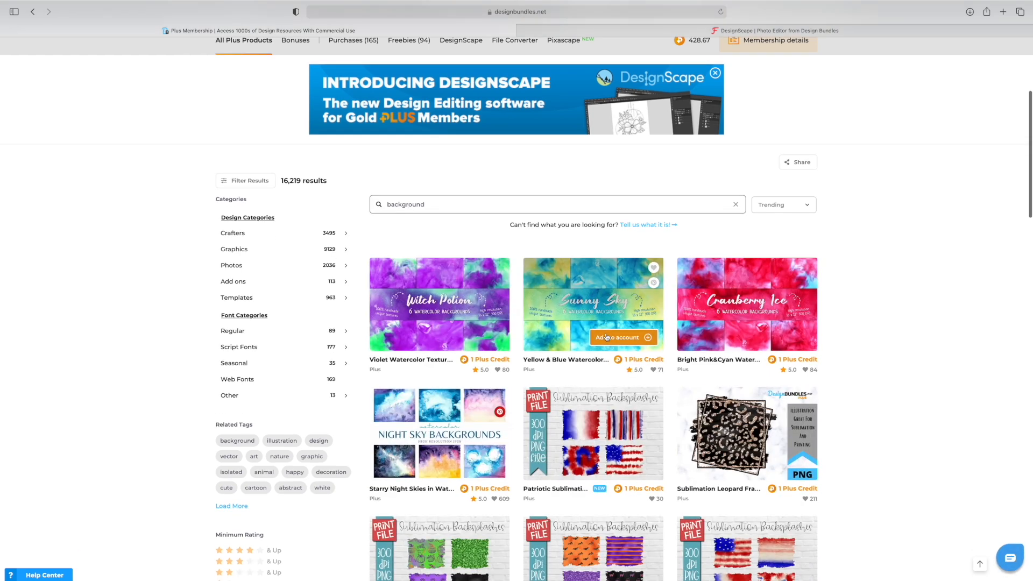
Step: Find the purchased Sunflower Background Sublimation design in the results and download sunflower background-03.png
{"action": "scroll", "coordinate": [606, 337], "scroll_direction": "down", "scroll_amount": 3}
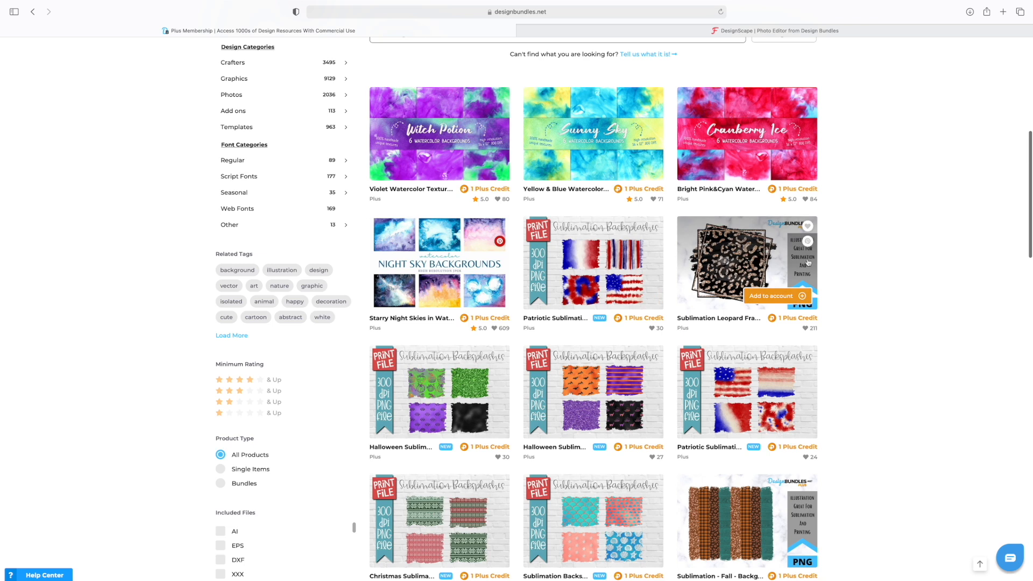
{"action": "scroll", "coordinate": [891, 282], "scroll_direction": "down", "scroll_amount": 1}
{"action": "scroll", "coordinate": [892, 280], "scroll_direction": "down", "scroll_amount": 3}
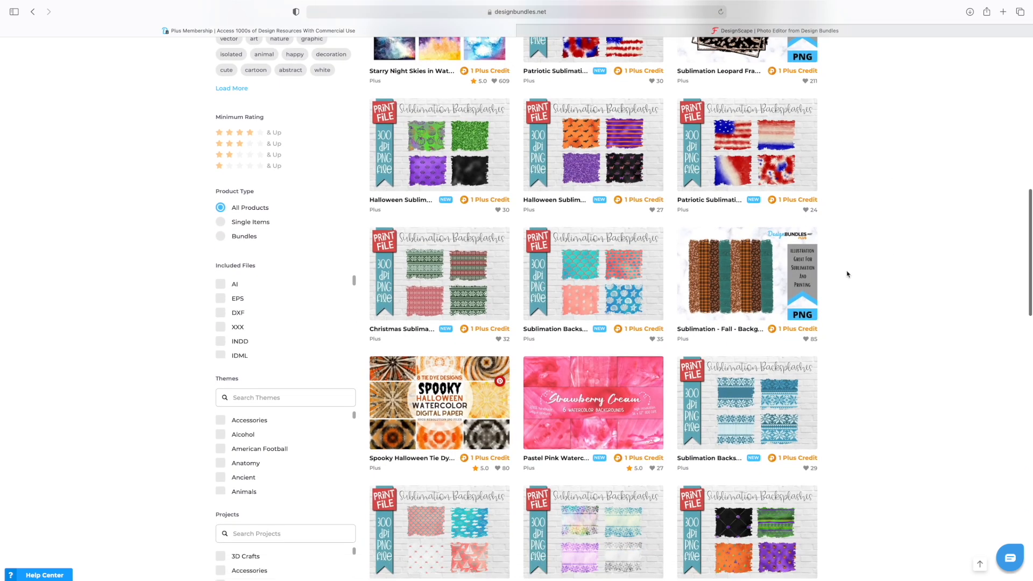
{"action": "scroll", "coordinate": [864, 288], "scroll_direction": "down", "scroll_amount": 1}
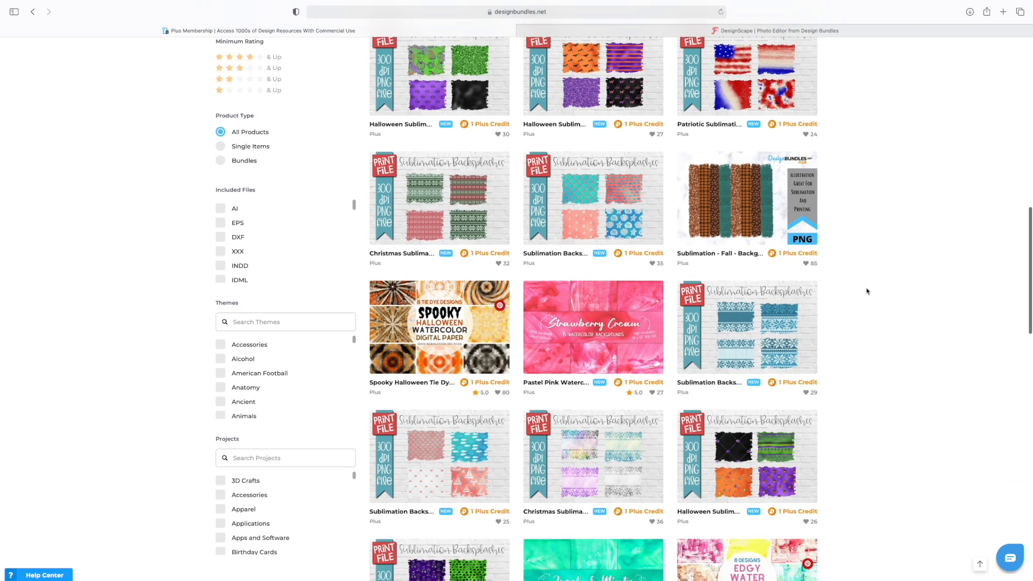
{"action": "scroll", "coordinate": [867, 291], "scroll_direction": "down", "scroll_amount": 1}
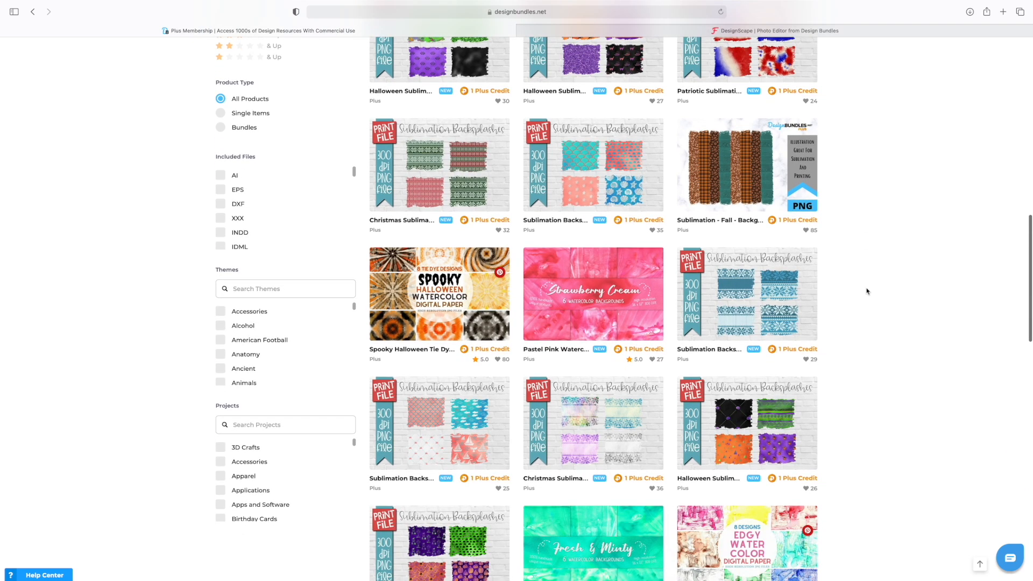
{"action": "scroll", "coordinate": [867, 291], "scroll_direction": "down", "scroll_amount": 7}
{"action": "scroll", "coordinate": [867, 291], "scroll_direction": "down", "scroll_amount": 5}
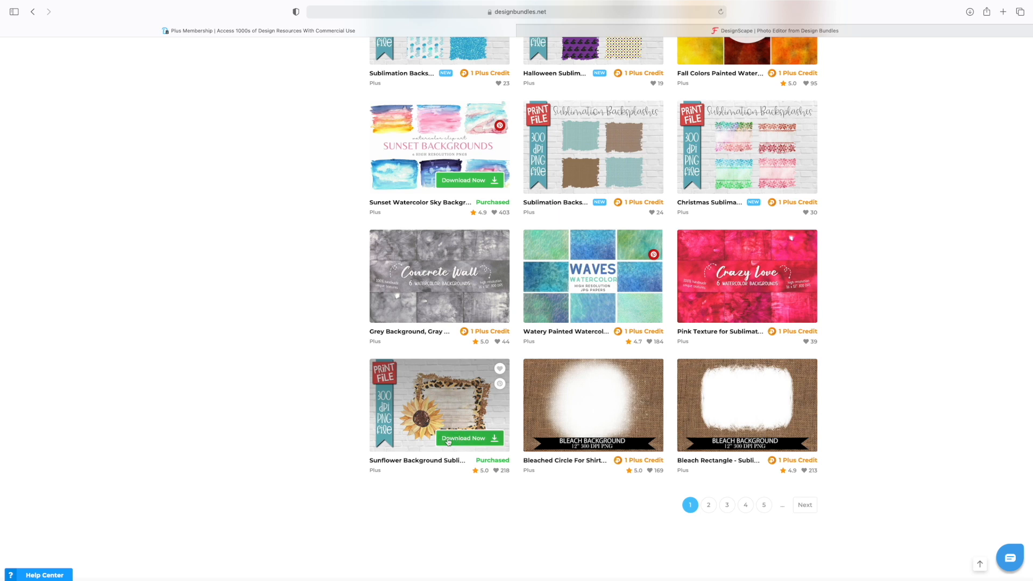
{"action": "left_click", "coordinate": [472, 442]}
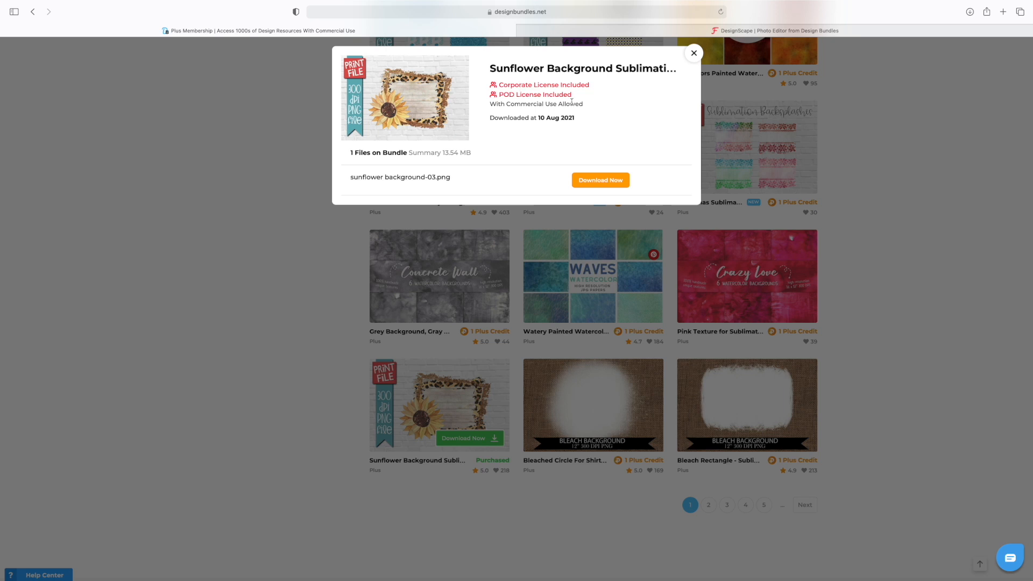
{"action": "left_click", "coordinate": [598, 180]}
Step: Switch to DesignScape, open sunflower background-03.png and move its artwork up and slightly to the right on the canvas
{"action": "left_click", "coordinate": [971, 35]}
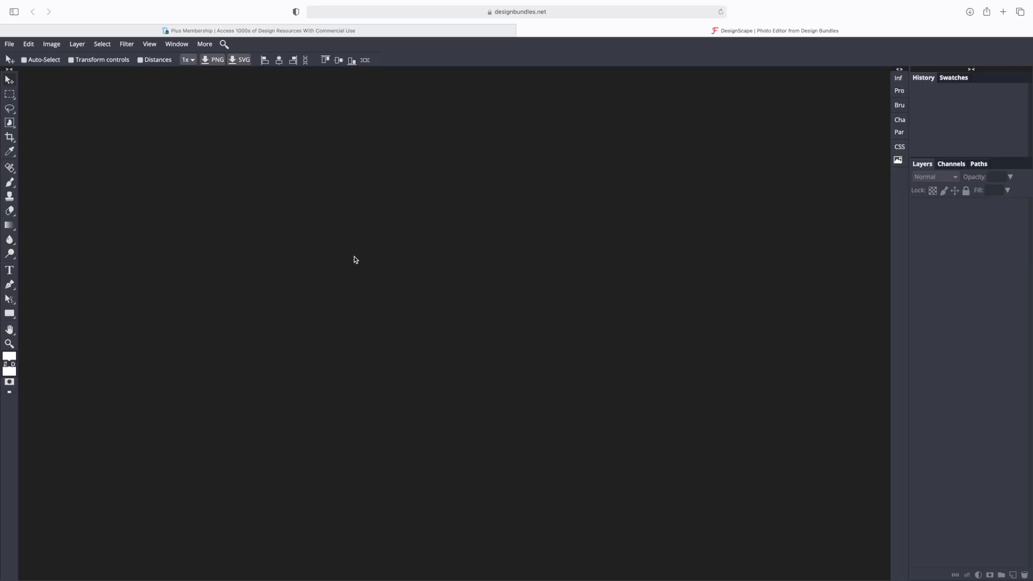
{"action": "left_click", "coordinate": [9, 46]}
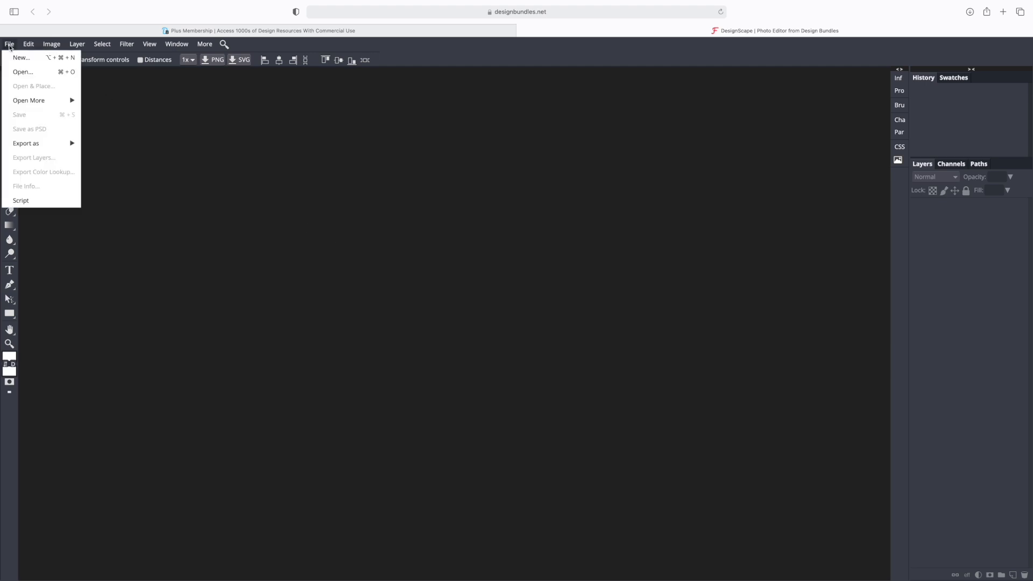
{"action": "left_click", "coordinate": [14, 71]}
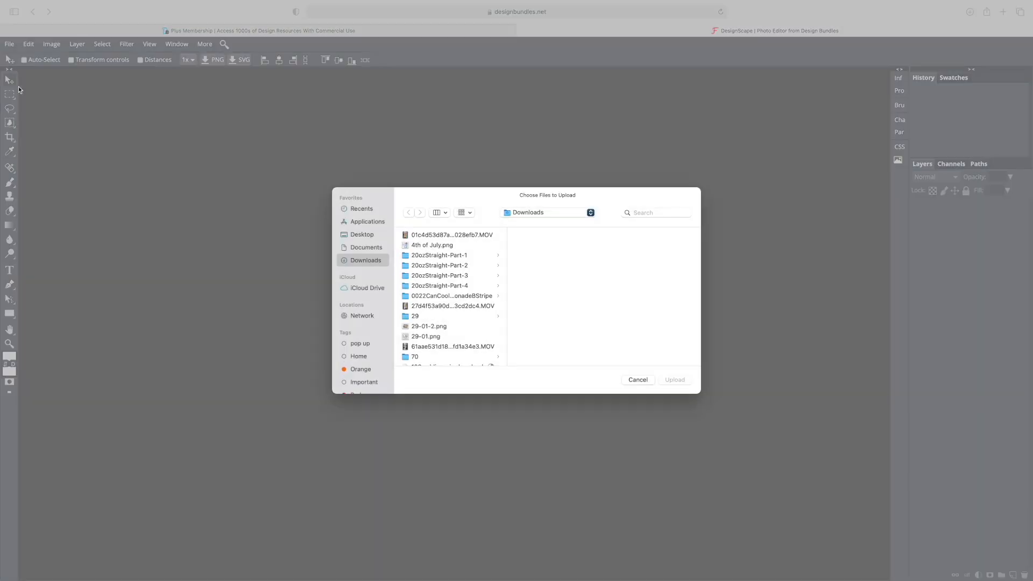
{"action": "left_click", "coordinate": [647, 213]}
{"action": "type", "text": "back"}
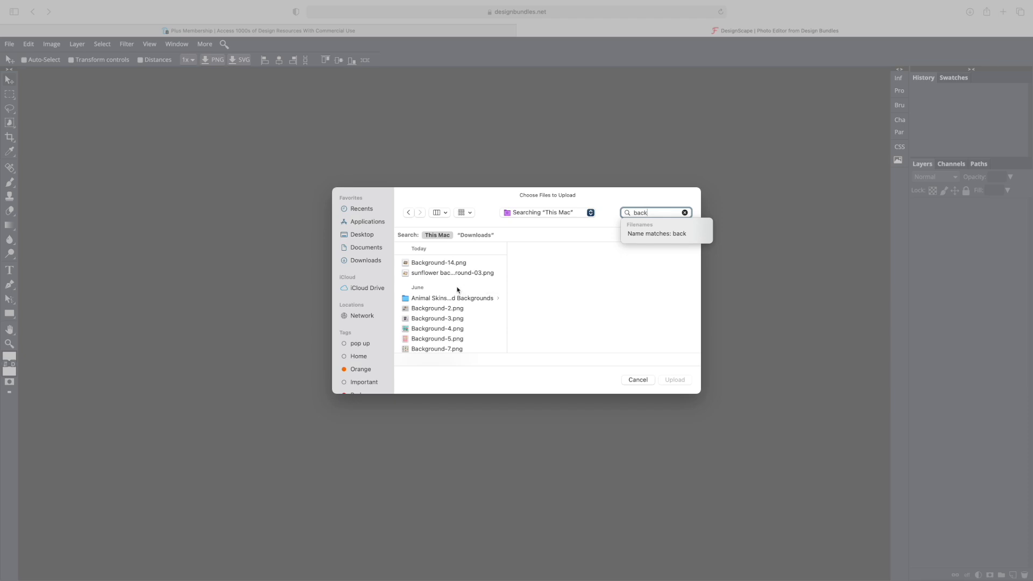
{"action": "left_click", "coordinate": [427, 273]}
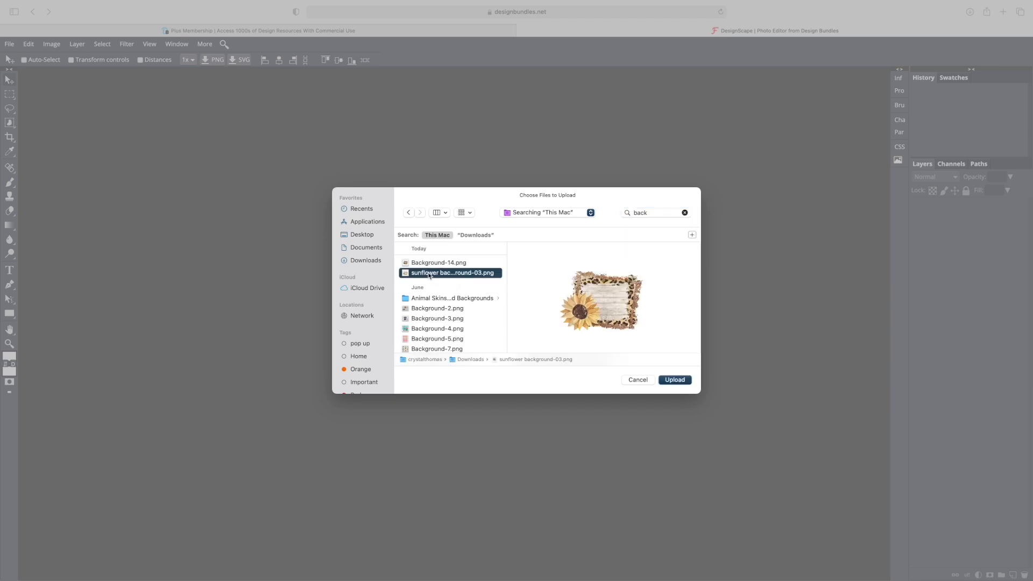
{"action": "left_click", "coordinate": [682, 380]}
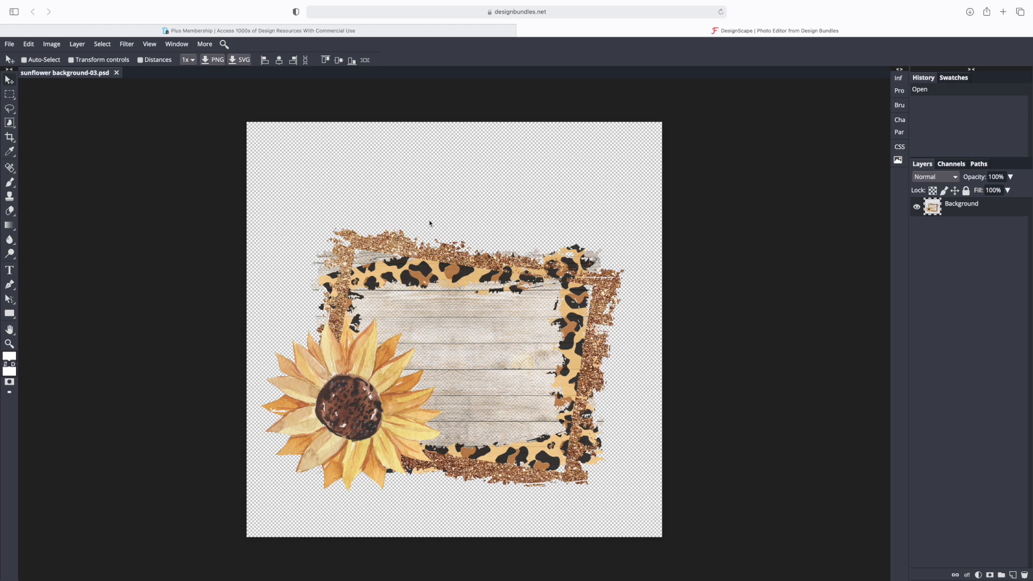
{"action": "left_click_drag", "start_coordinate": [443, 341], "coordinate": [451, 310]}
{"action": "left_click_drag", "start_coordinate": [505, 333], "coordinate": [471, 348]}
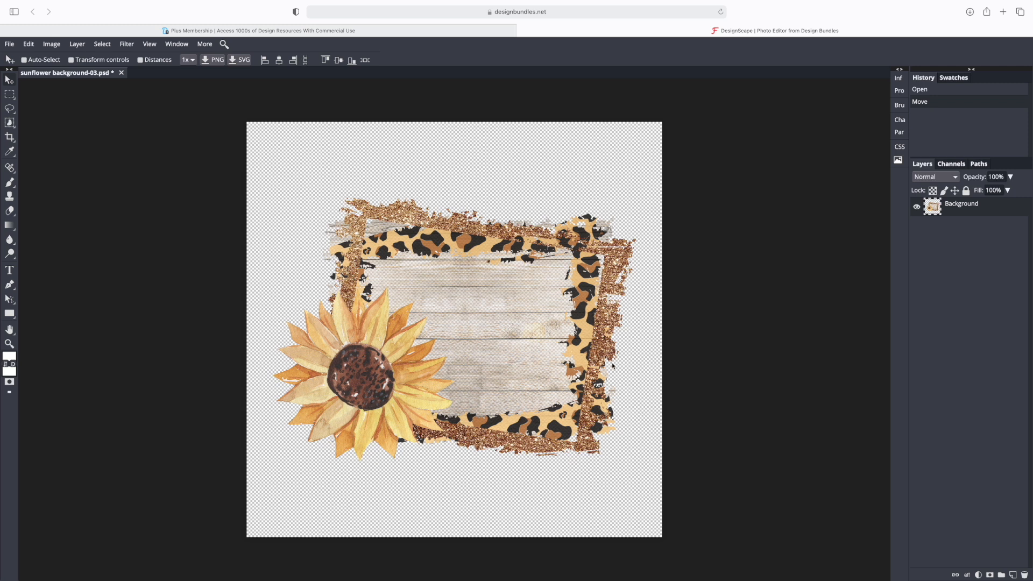
Step: Place 29-01.png, the "I Was Petty Today" design, from Downloads into the open sunflower document
{"action": "key", "text": "ctrl+shift+Tab"}
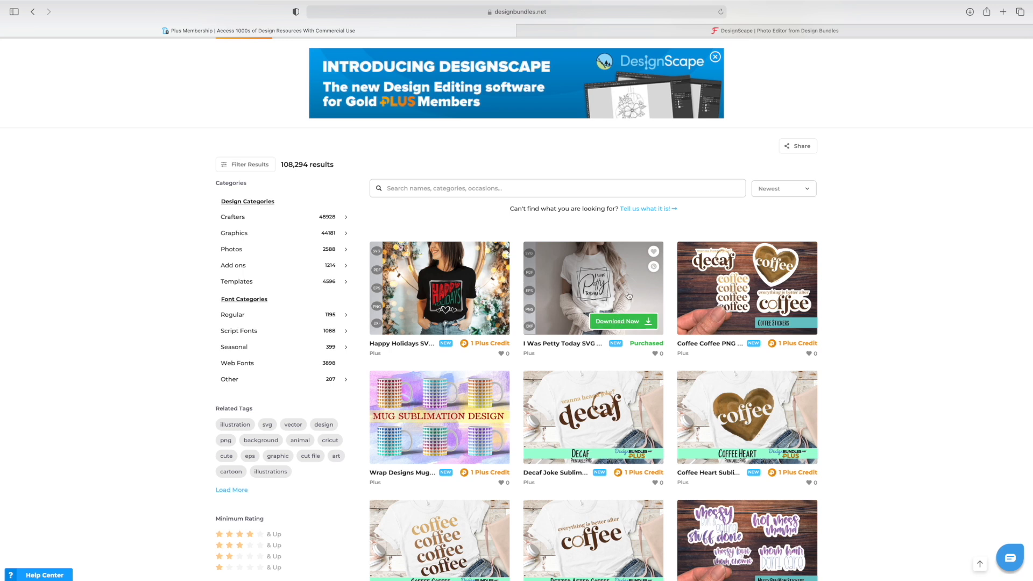
{"action": "left_click", "coordinate": [786, 34]}
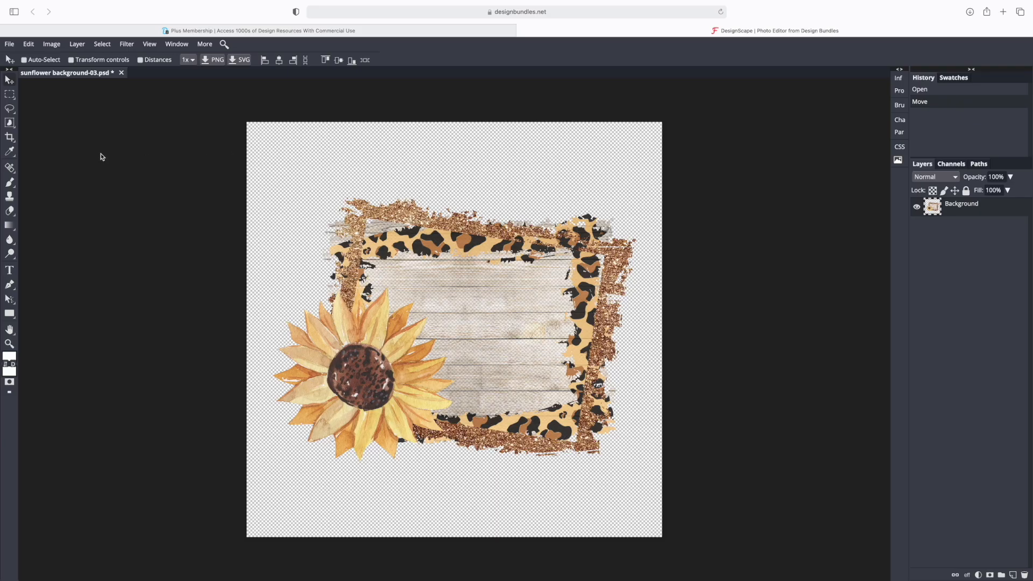
{"action": "left_click", "coordinate": [10, 47]}
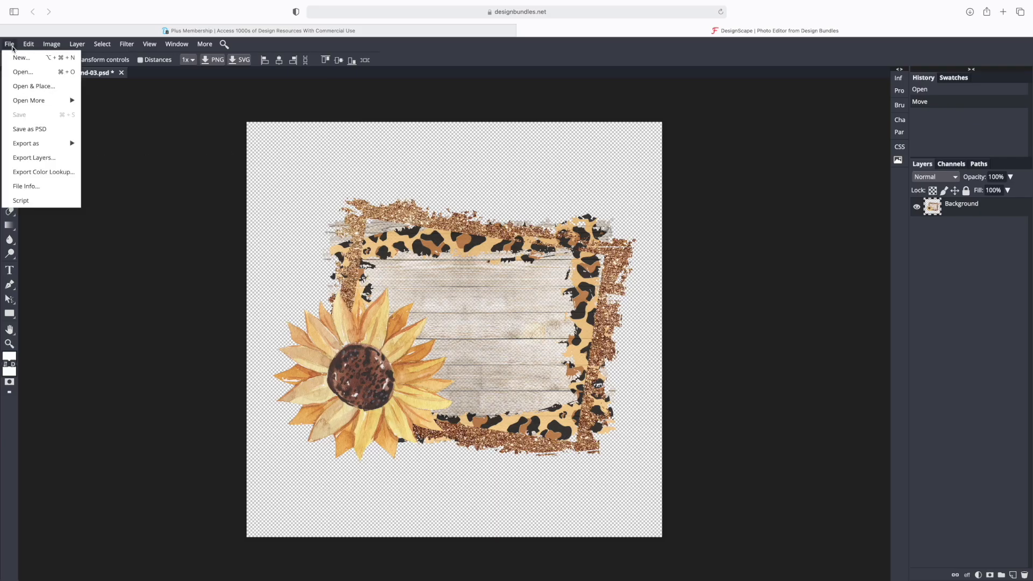
{"action": "left_click", "coordinate": [29, 87]}
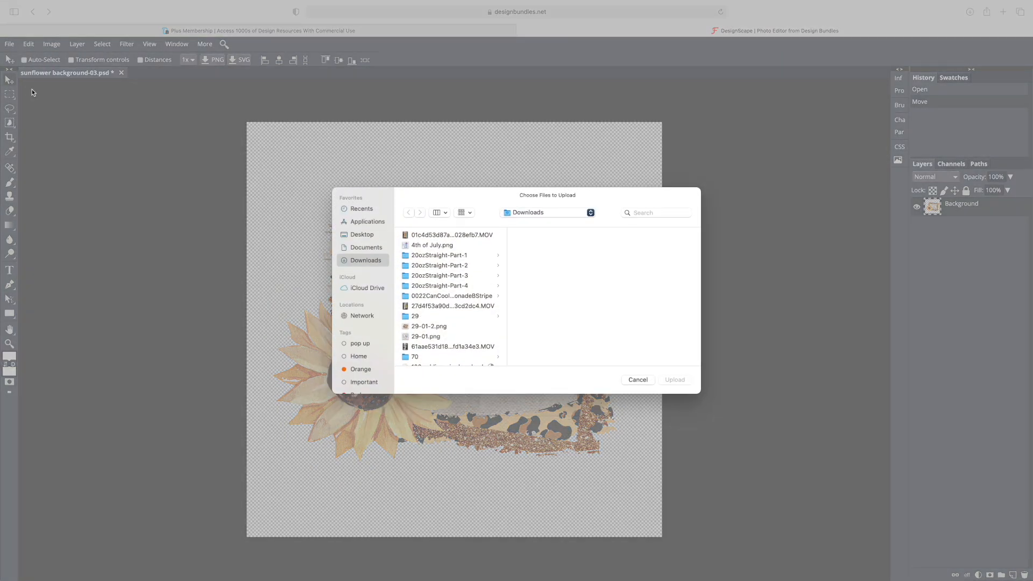
{"action": "scroll", "coordinate": [427, 323], "scroll_direction": "down", "scroll_amount": 1}
{"action": "left_click", "coordinate": [427, 323]}
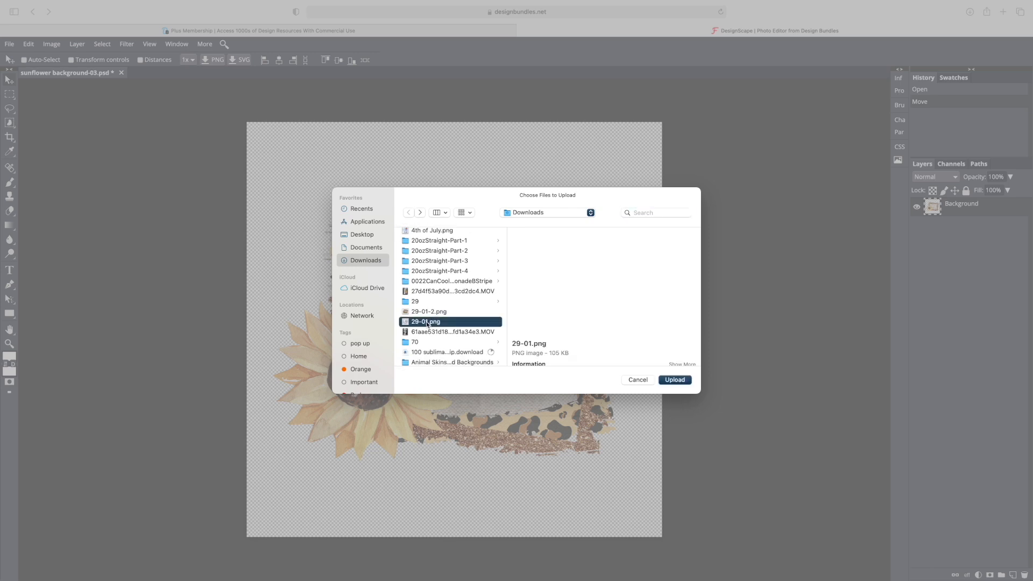
{"action": "left_click", "coordinate": [674, 380]}
Step: Scale the placed quote to 92.81% width and 91.35% height and position it over the sunflower frame at X 1880 px, Y 1800 px
{"action": "left_click_drag", "start_coordinate": [399, 240], "coordinate": [511, 333]}
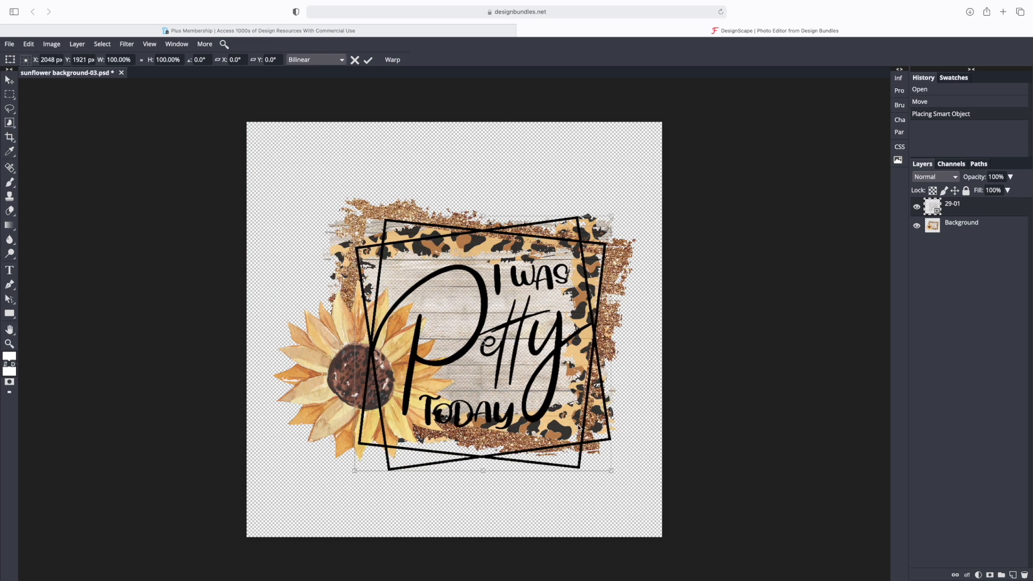
{"action": "left_click_drag", "start_coordinate": [611, 471], "coordinate": [592, 448]}
{"action": "left_click_drag", "start_coordinate": [501, 382], "coordinate": [494, 377]}
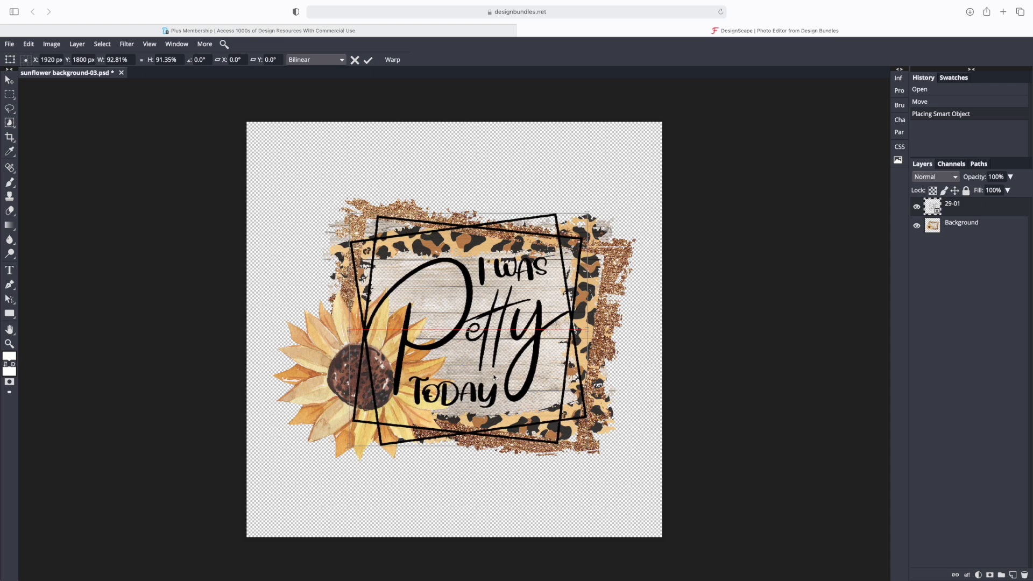
{"action": "left_click_drag", "start_coordinate": [493, 377], "coordinate": [490, 377]}
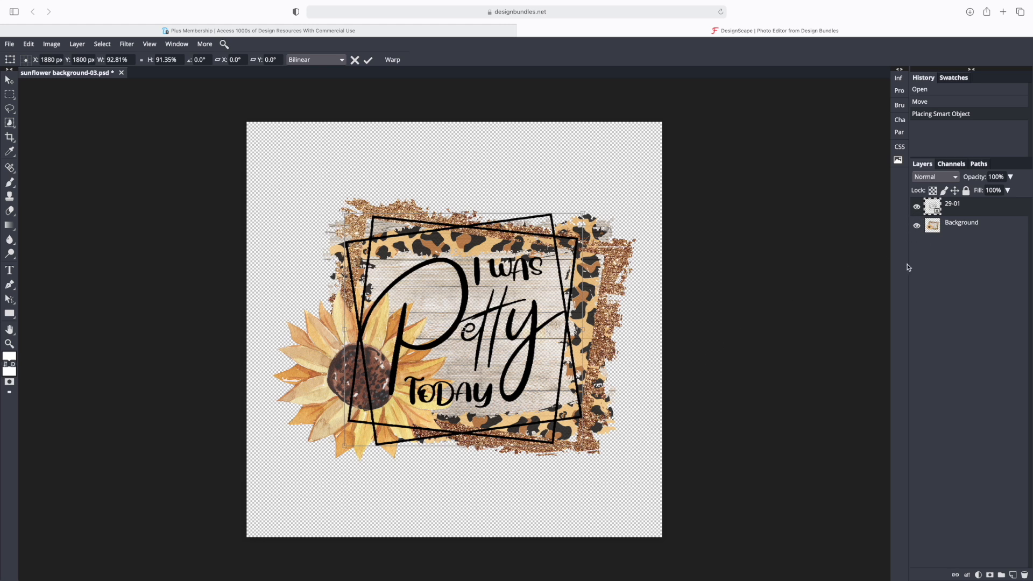
{"action": "left_click", "coordinate": [955, 228]}
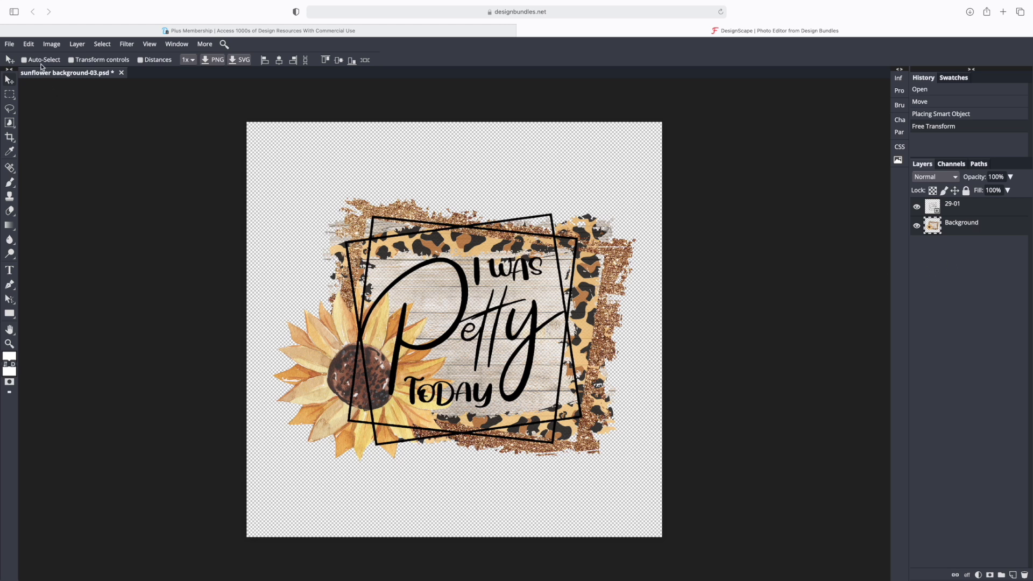
Step: Merge the quote and background layers, export the design as a PNG and show the browser's downloads list
{"action": "left_click", "coordinate": [72, 45]}
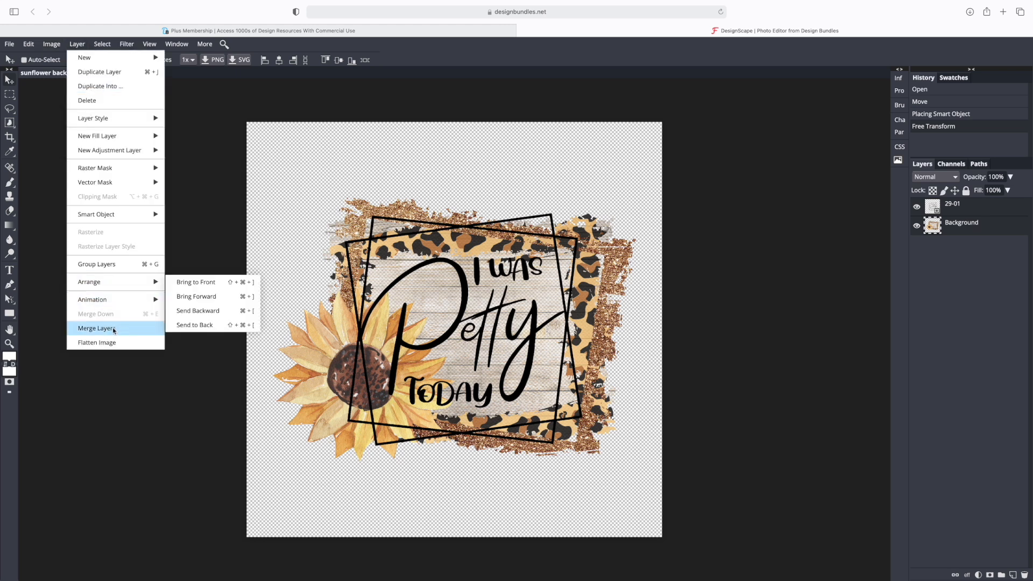
{"action": "left_click", "coordinate": [97, 328]}
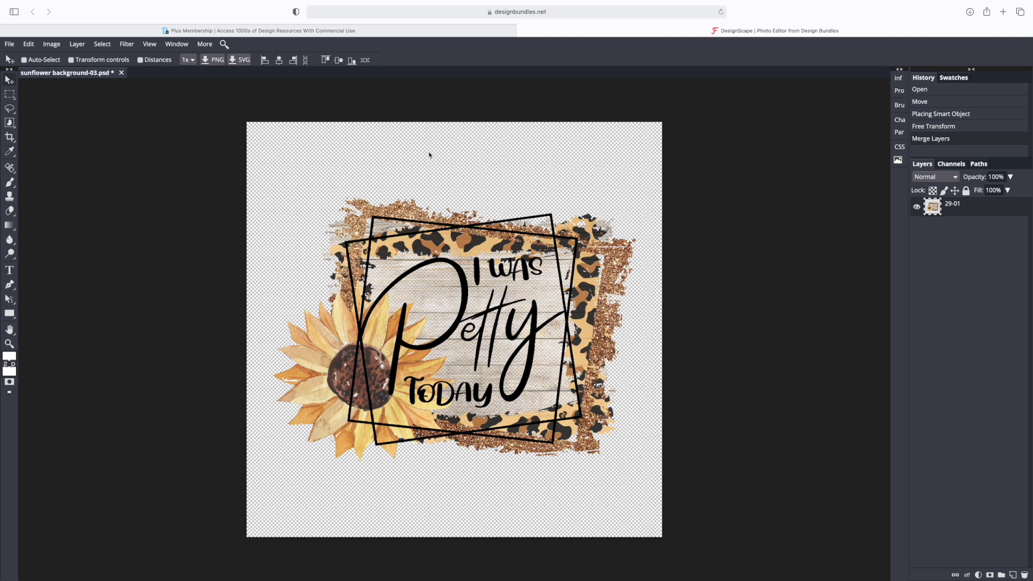
{"action": "left_click", "coordinate": [213, 60]}
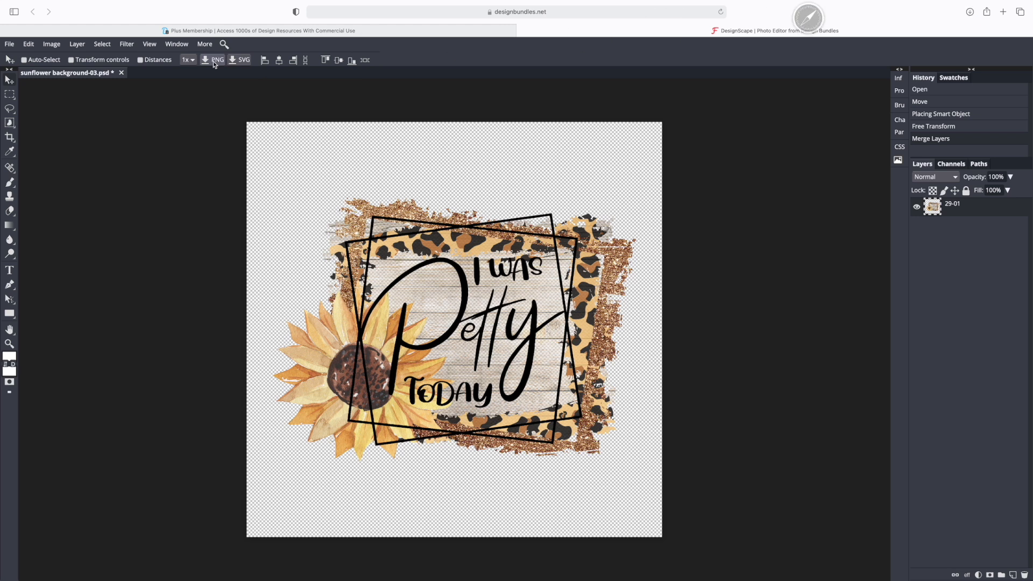
{"action": "left_click", "coordinate": [973, 12]}
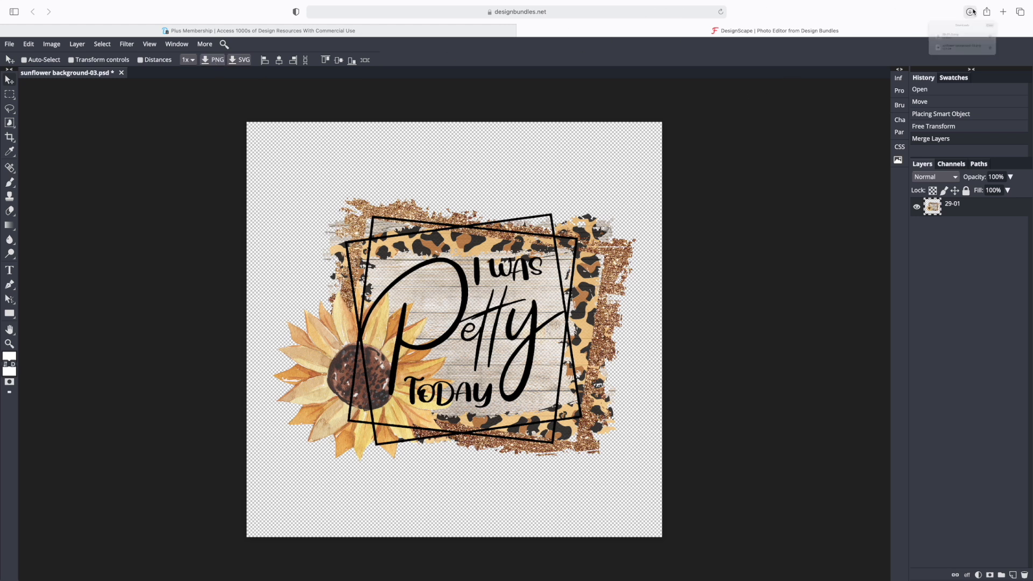
Step: Open the exported 29-01-3.png from the downloads and create a new project from the 8.5 x 11 in Letter print preset
{"action": "double_click", "coordinate": [920, 53]}
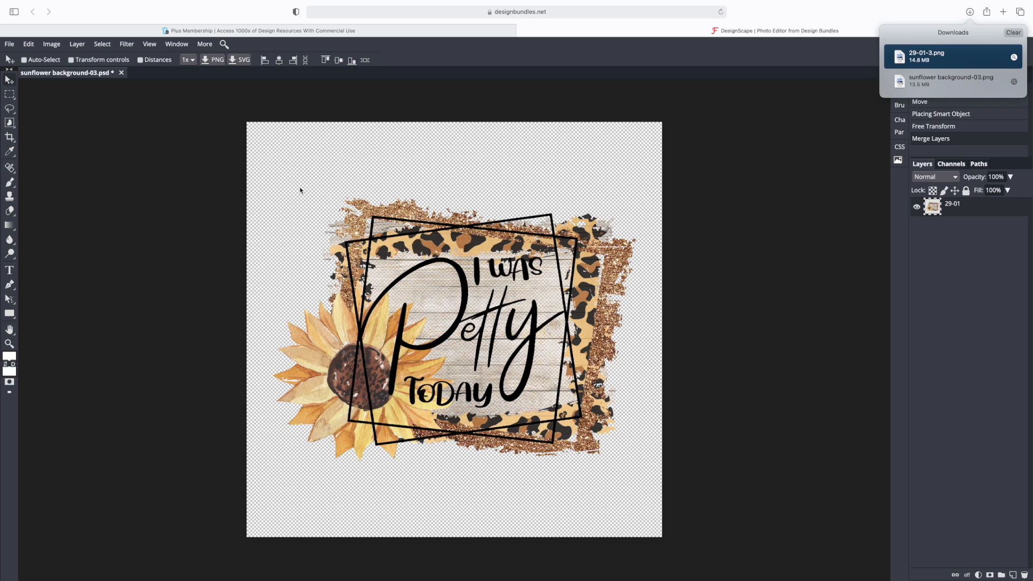
{"action": "left_click", "coordinate": [12, 45]}
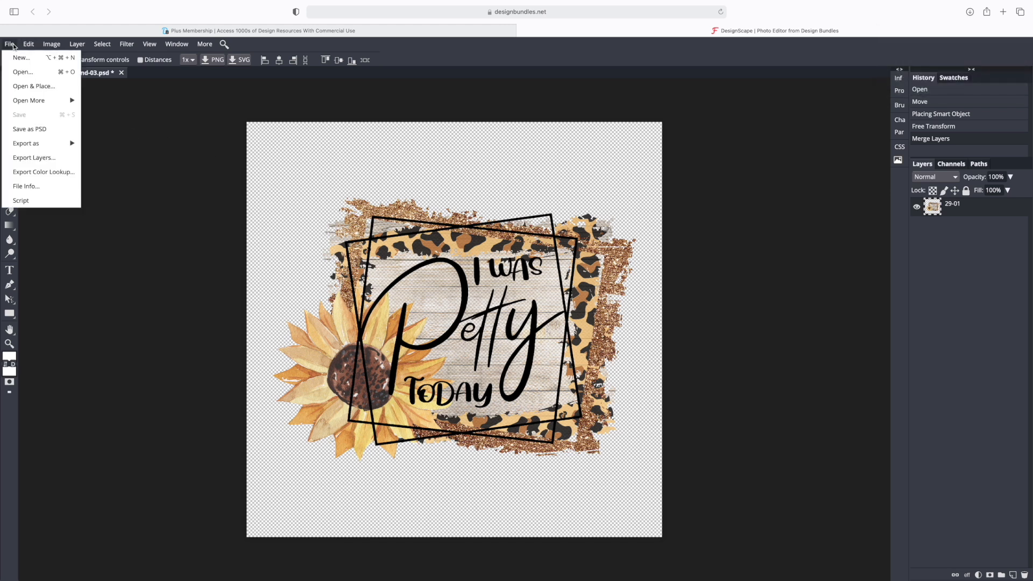
{"action": "left_click", "coordinate": [21, 57]}
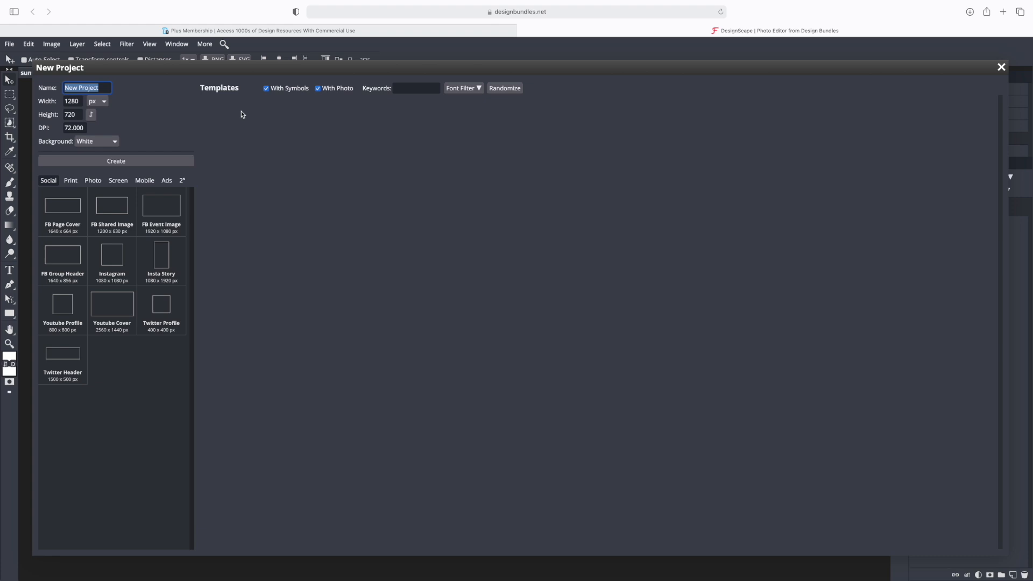
{"action": "left_click", "coordinate": [73, 183]}
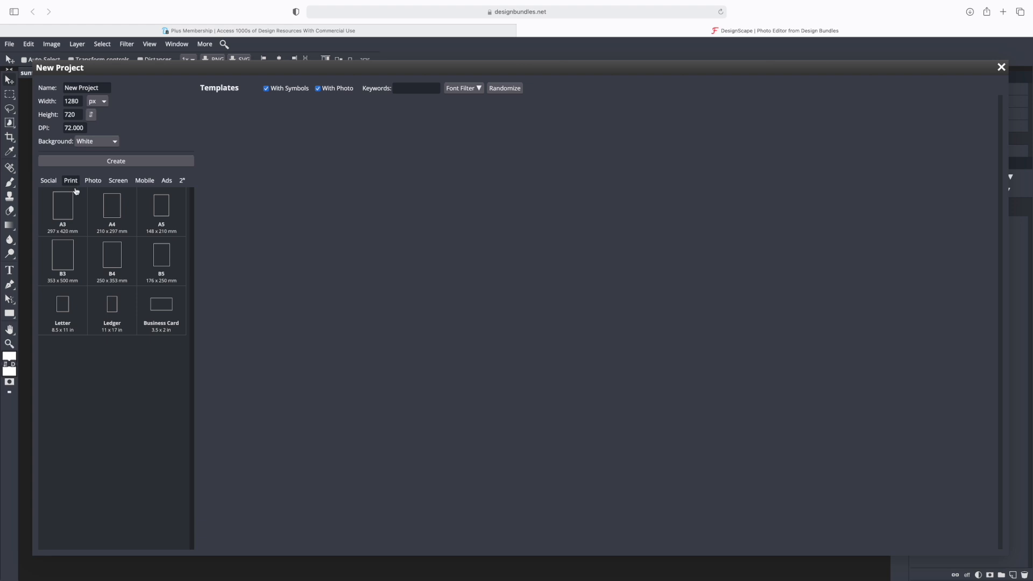
{"action": "left_click", "coordinate": [71, 311]}
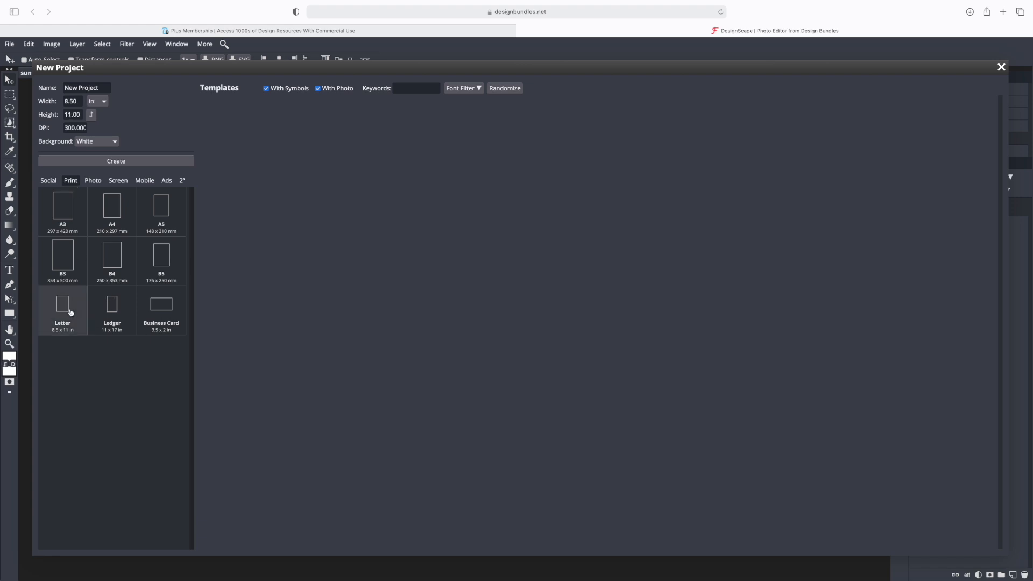
{"action": "left_click", "coordinate": [138, 162]}
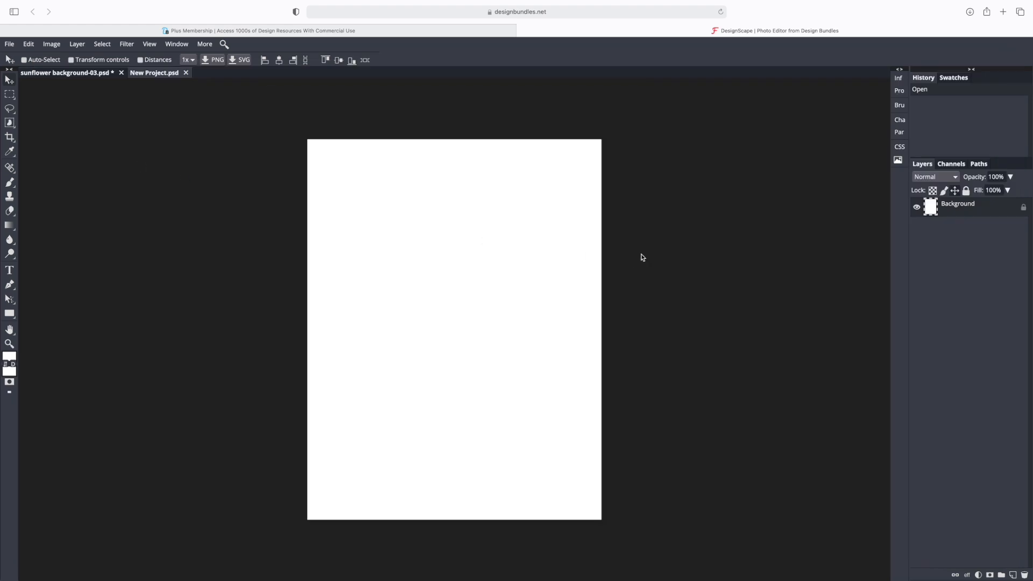
Step: Switch to the Design Bundles Plus page and search its designs for "background"
{"action": "left_click", "coordinate": [386, 31]}
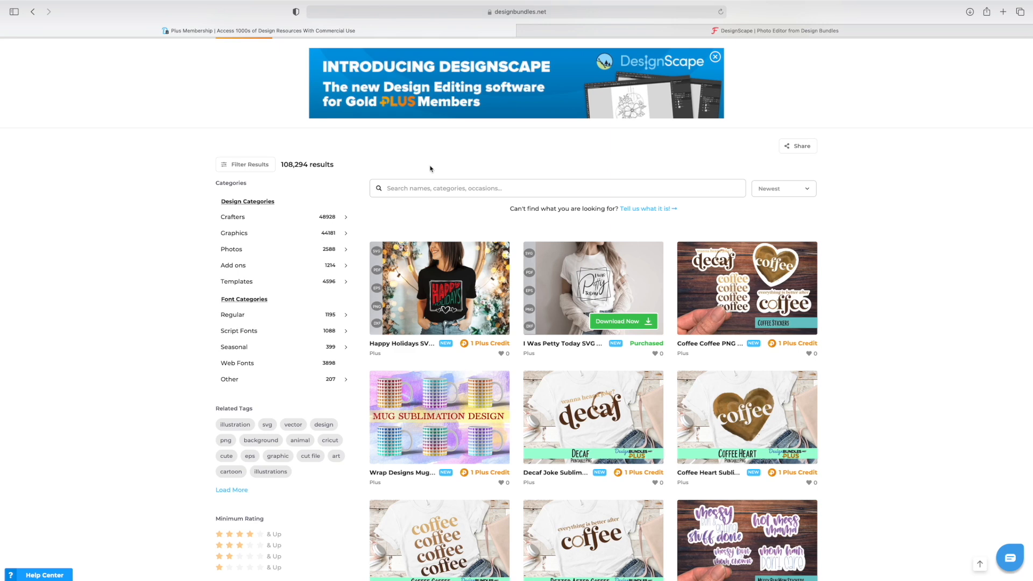
{"action": "left_click", "coordinate": [430, 188]}
{"action": "type", "text": "back"}
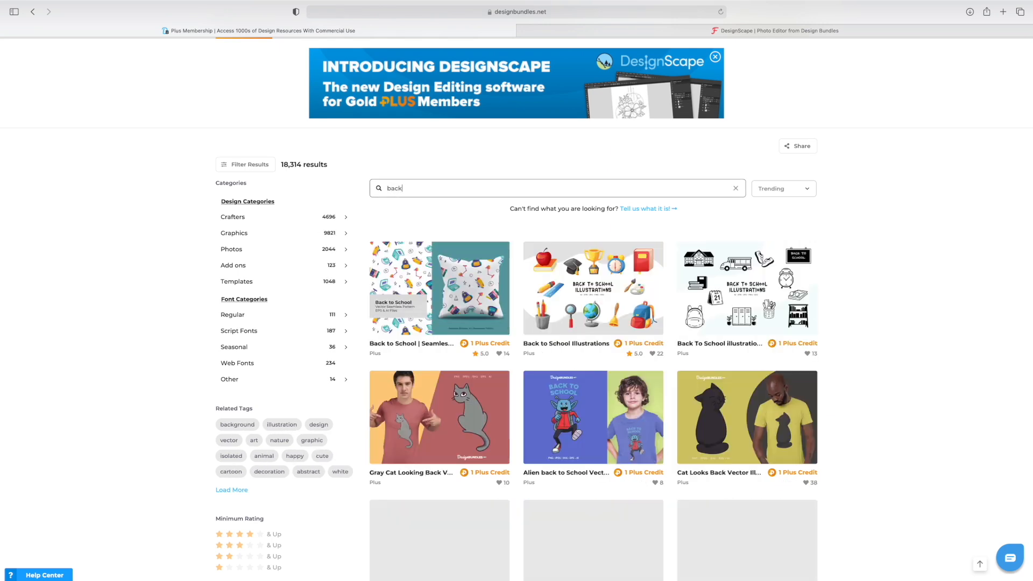
{"action": "type", "text": "ground"}
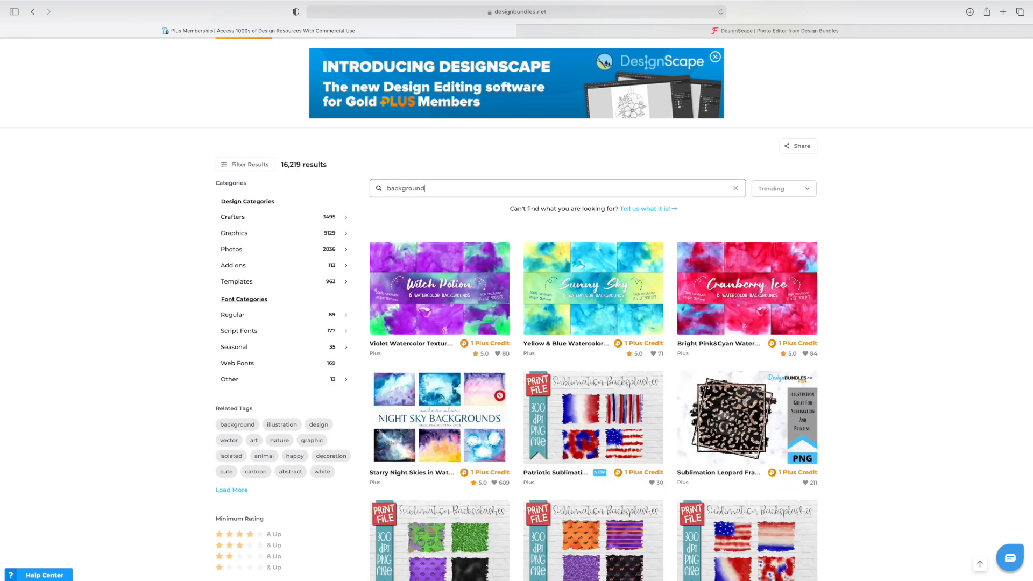
Step: Add the "Sublimation - Fall - Background" design with striped backdrop to the account and download its Fallbackdrop.png file
{"action": "scroll", "coordinate": [511, 300], "scroll_direction": "down", "scroll_amount": 5}
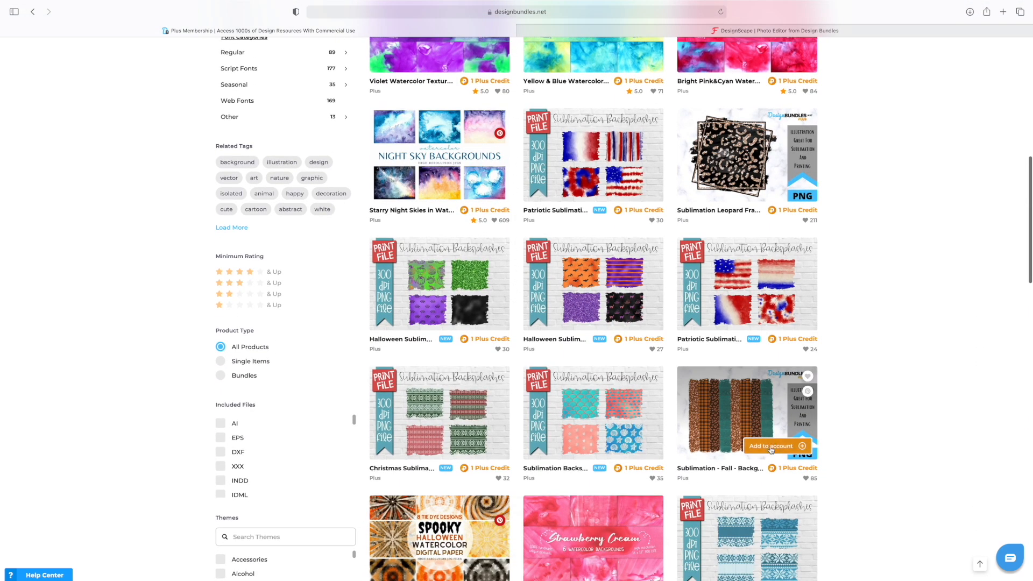
{"action": "left_click", "coordinate": [771, 448]}
{"action": "left_click", "coordinate": [772, 450]}
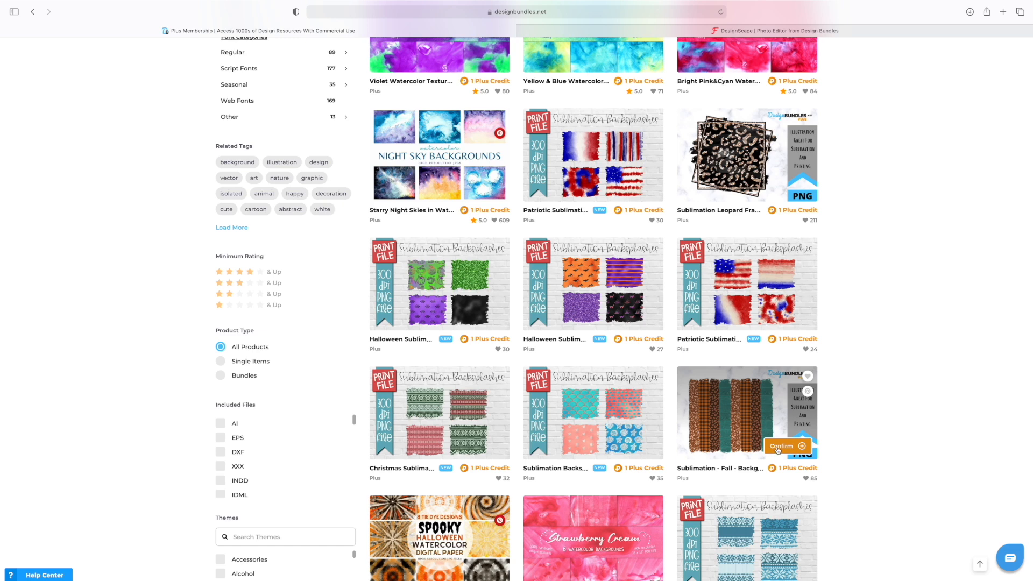
{"action": "left_click", "coordinate": [775, 447]}
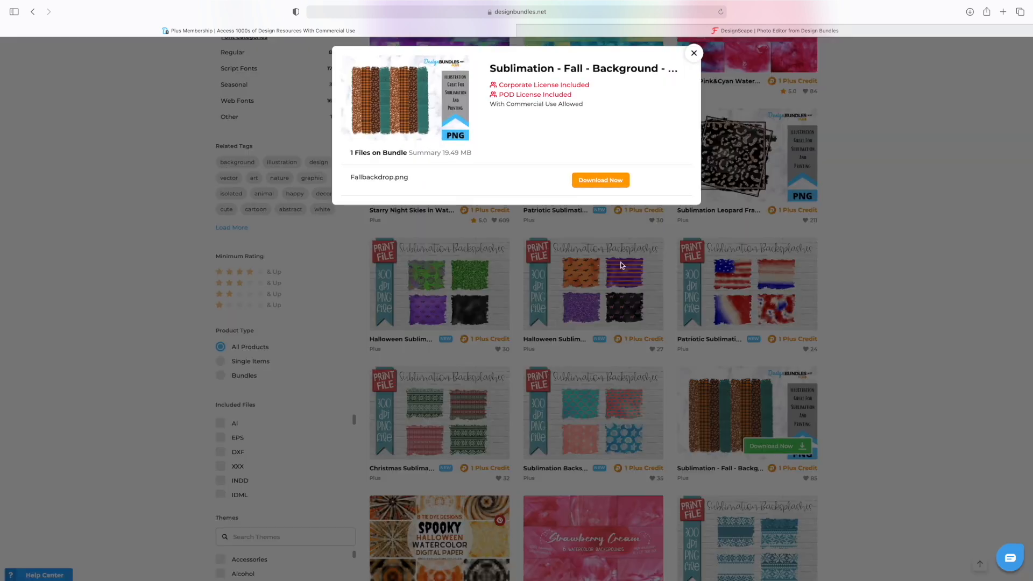
{"action": "left_click", "coordinate": [601, 180]}
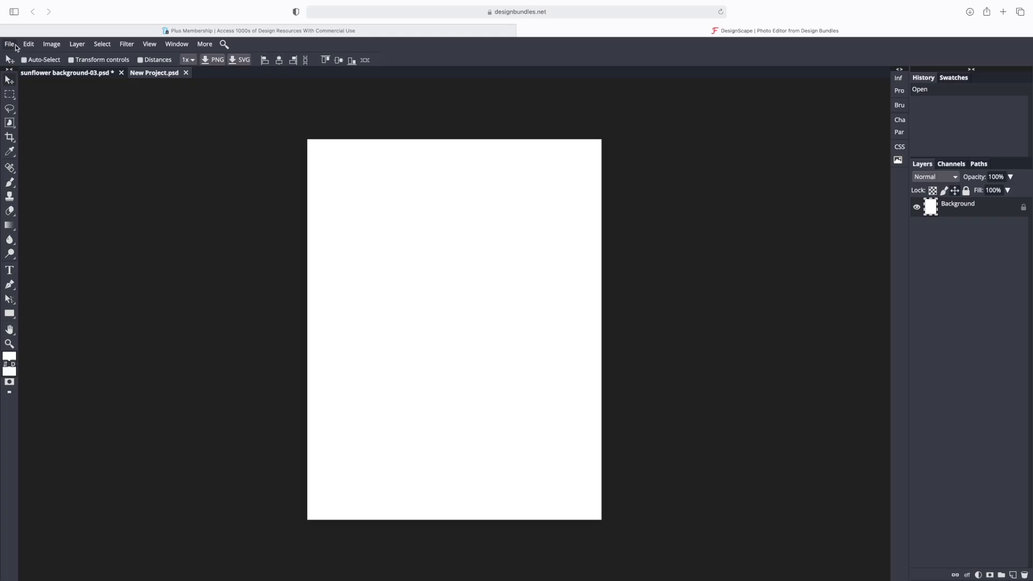
Step: Switch back to DesignScape and open the recent file Fallbackdrop.png as its own document
{"action": "left_click", "coordinate": [10, 44]}
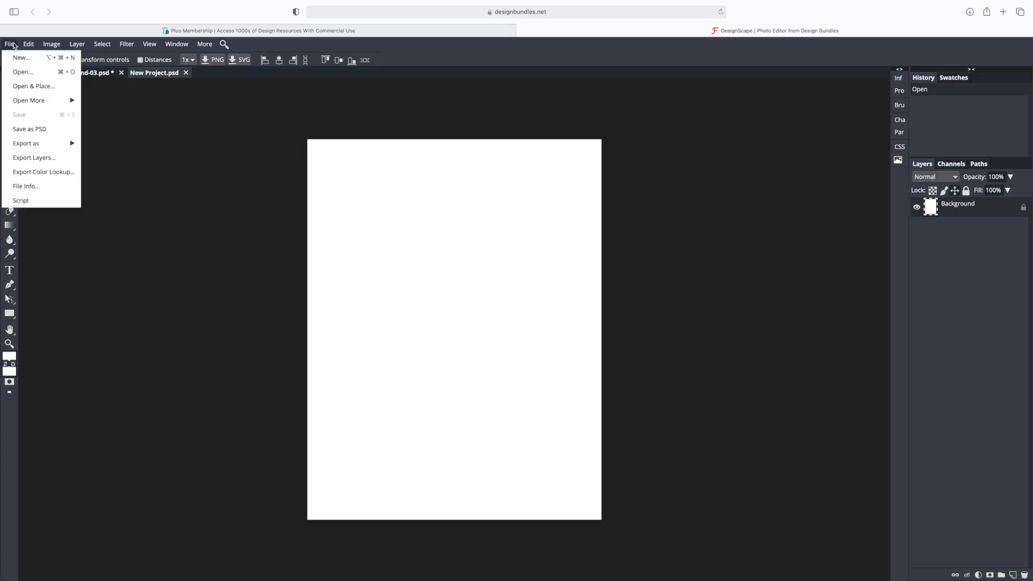
{"action": "left_click", "coordinate": [22, 72]}
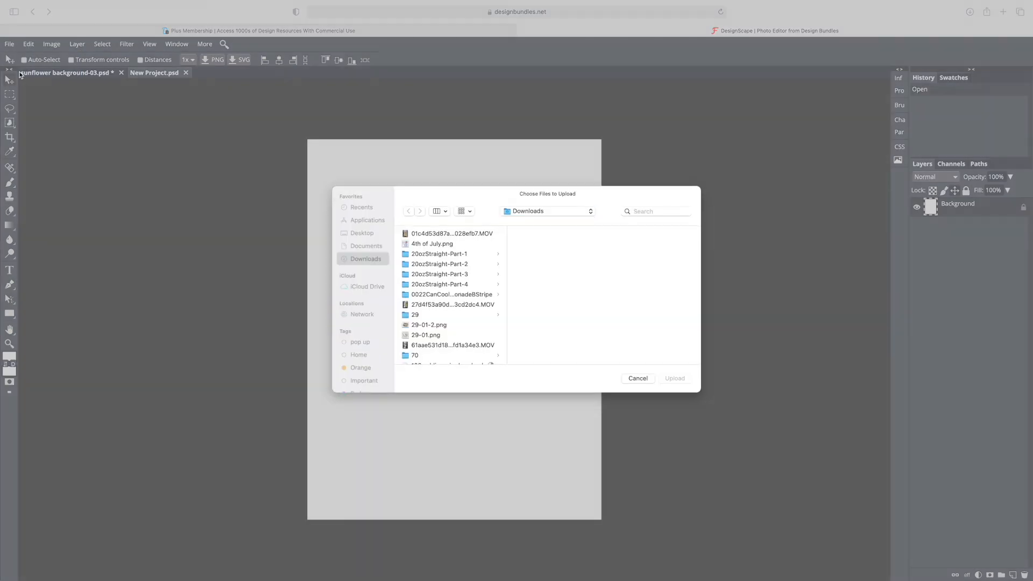
{"action": "left_click", "coordinate": [367, 210]}
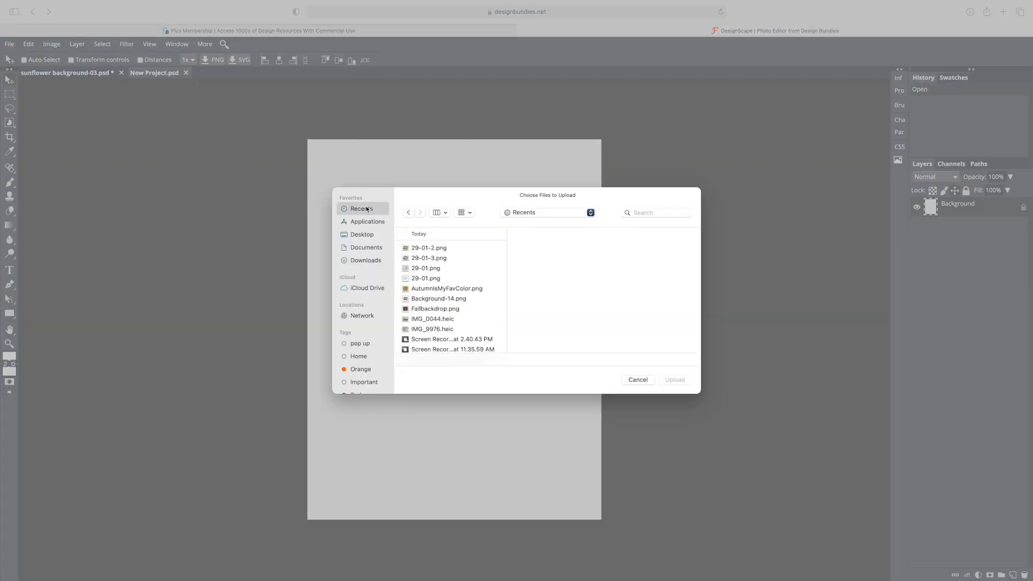
{"action": "left_click", "coordinate": [423, 307]}
{"action": "left_click", "coordinate": [672, 380]}
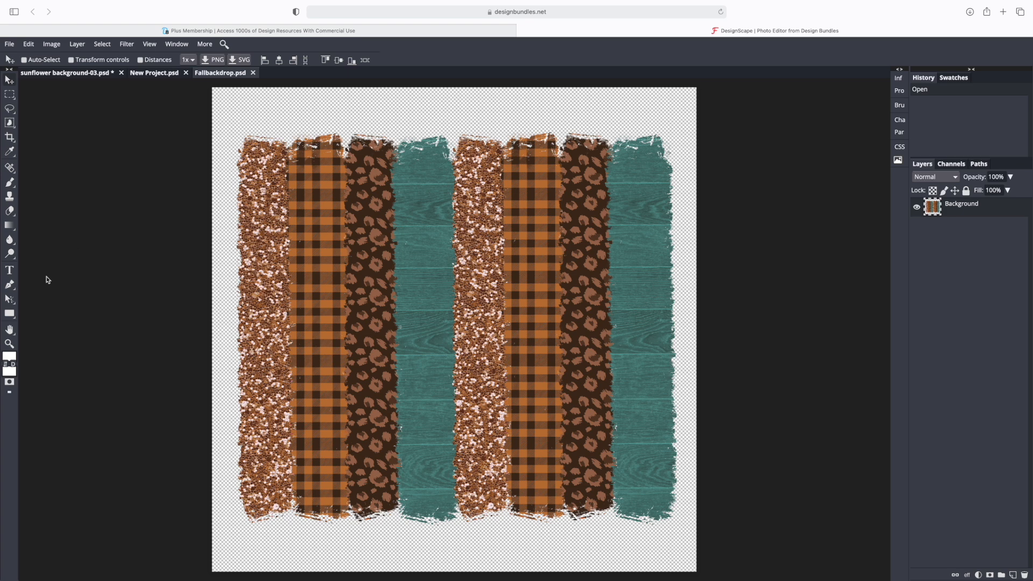
Step: Start a text layer on the fall backdrop and load the FarmMarket.ttf font, keeping it for future editor sessions
{"action": "left_click", "coordinate": [10, 271]}
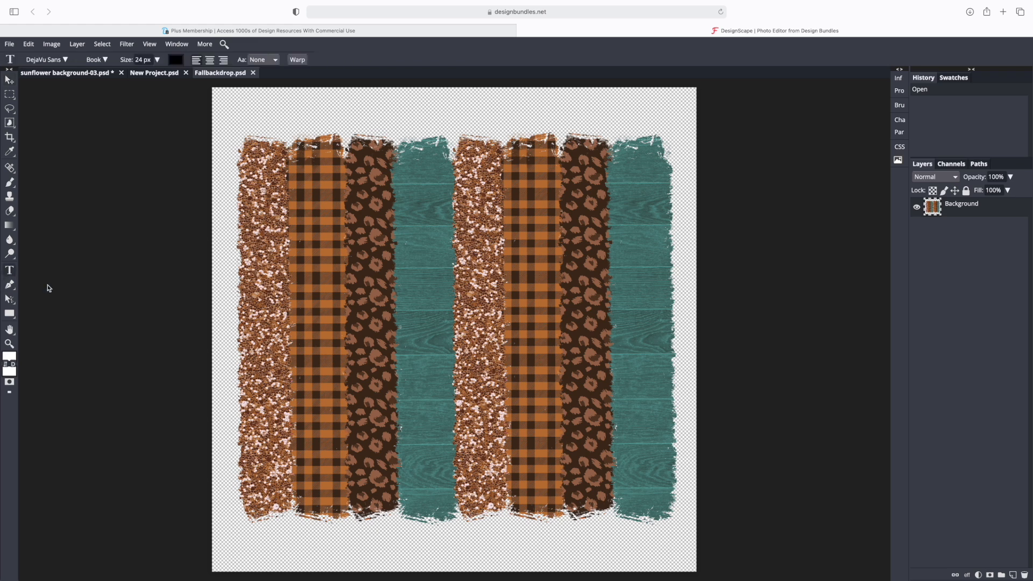
{"action": "left_click", "coordinate": [85, 136]}
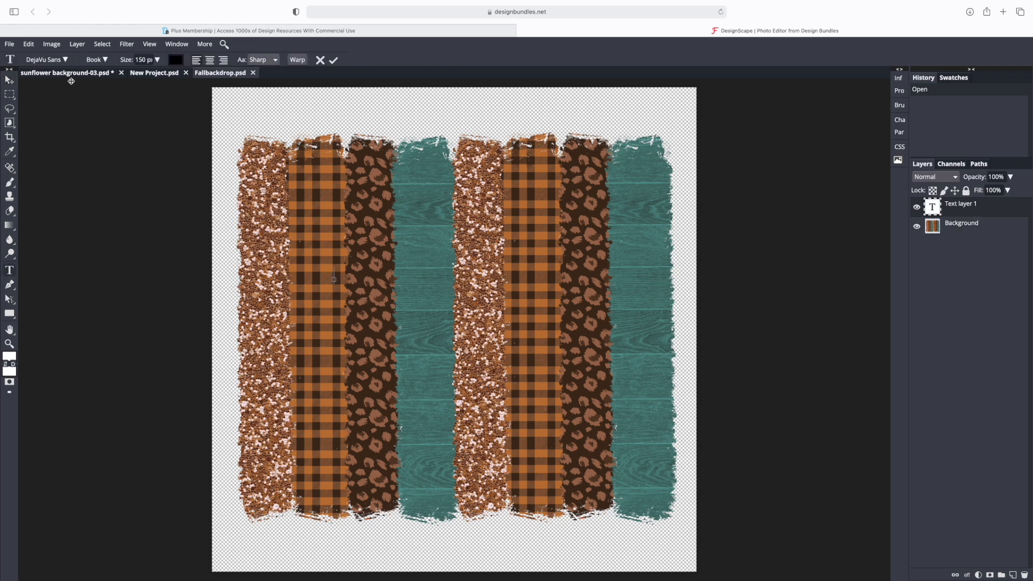
{"action": "left_click", "coordinate": [65, 60]}
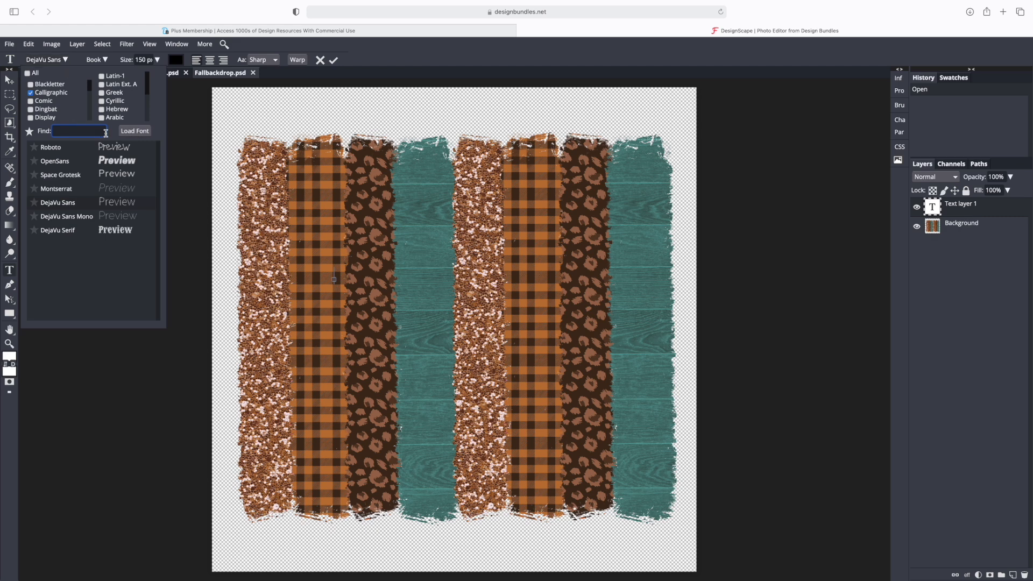
{"action": "left_click", "coordinate": [131, 133]}
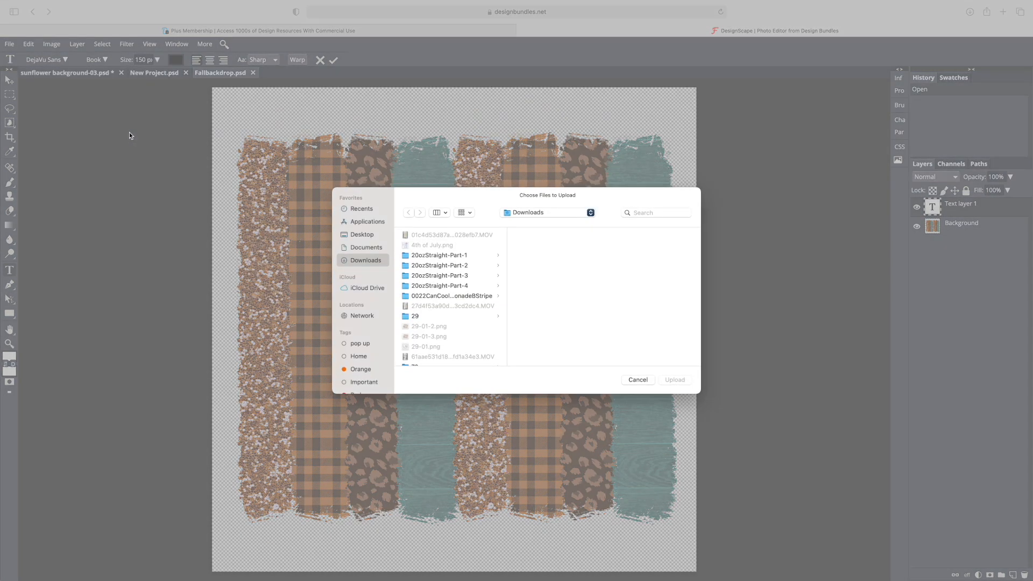
{"action": "left_click", "coordinate": [645, 212]}
{"action": "type", "text": "farm"}
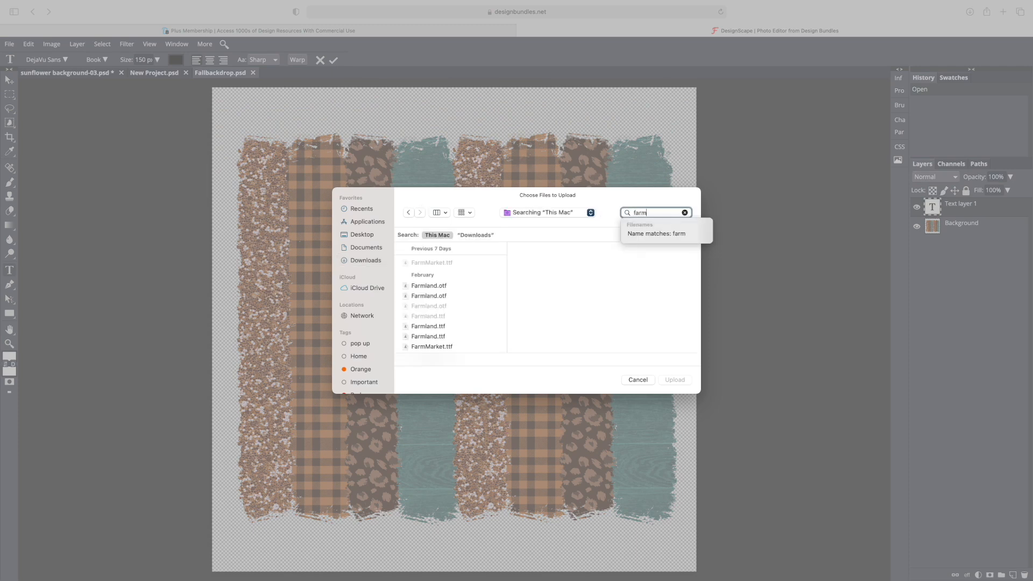
{"action": "scroll", "coordinate": [441, 300], "scroll_direction": "down", "scroll_amount": 2}
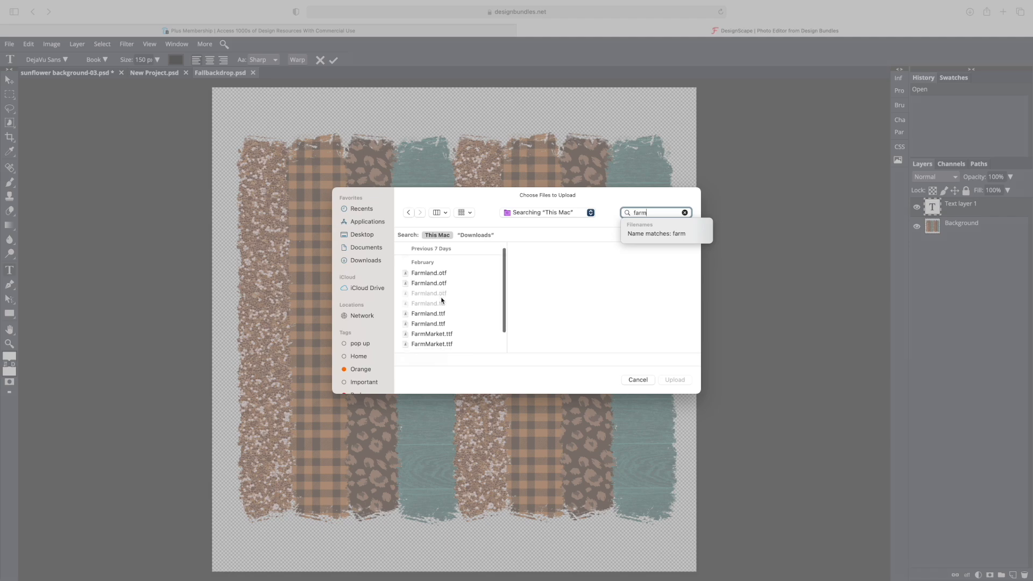
{"action": "left_click", "coordinate": [439, 327]}
{"action": "left_click", "coordinate": [683, 380]}
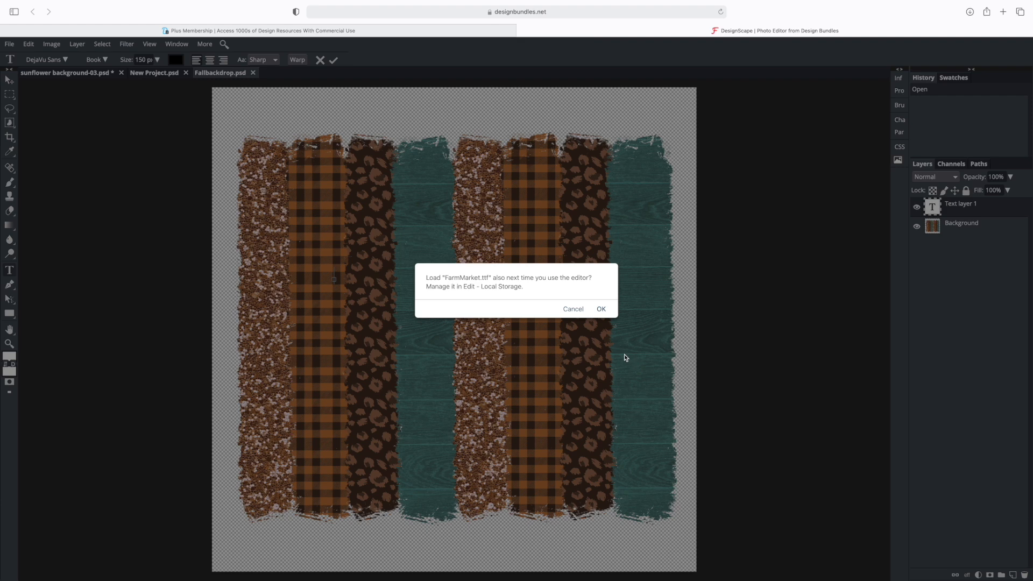
{"action": "left_click", "coordinate": [601, 310]}
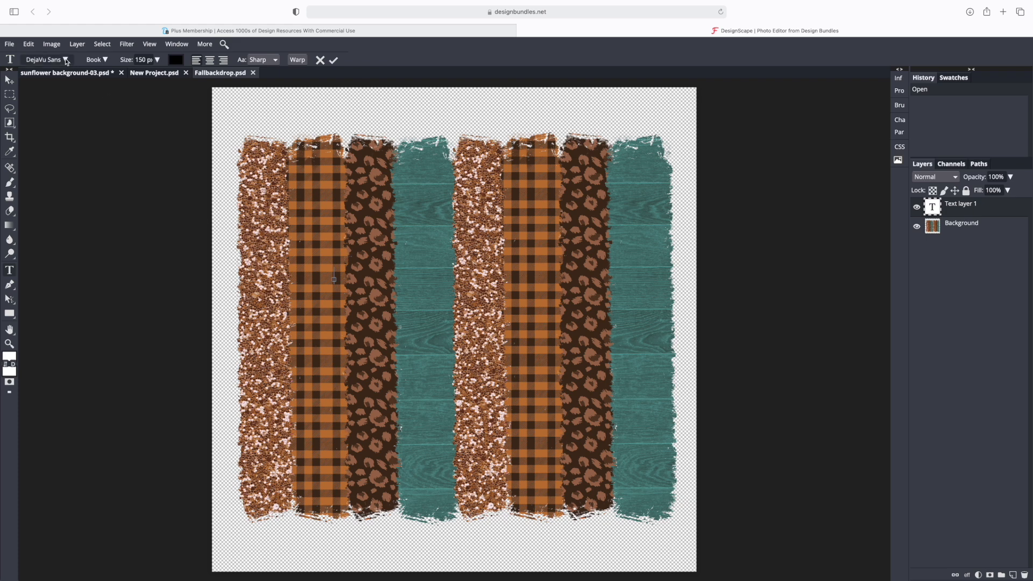
Step: Set the text layer's font to Farm Market and enter "Pumpkin Spice" as center-aligned text
{"action": "left_click", "coordinate": [45, 59]}
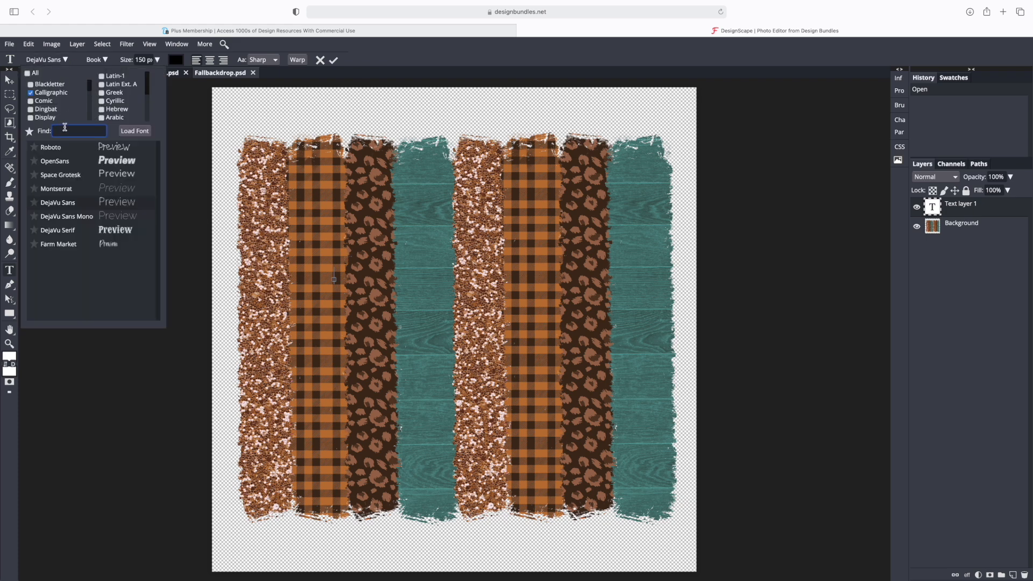
{"action": "type", "text": "farm"}
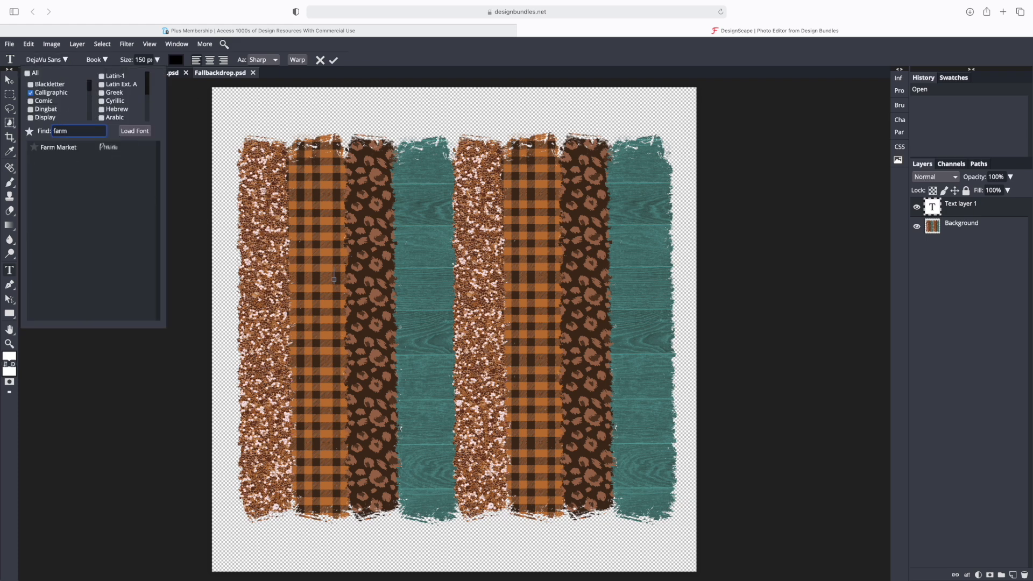
{"action": "left_click", "coordinate": [60, 148]}
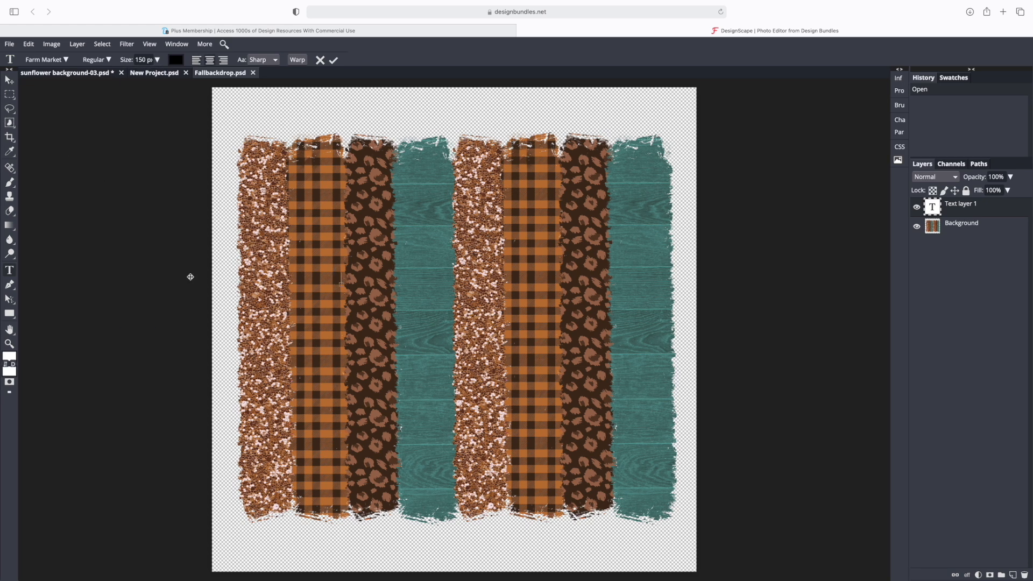
{"action": "type", "text": "Pumpkin Spice"}
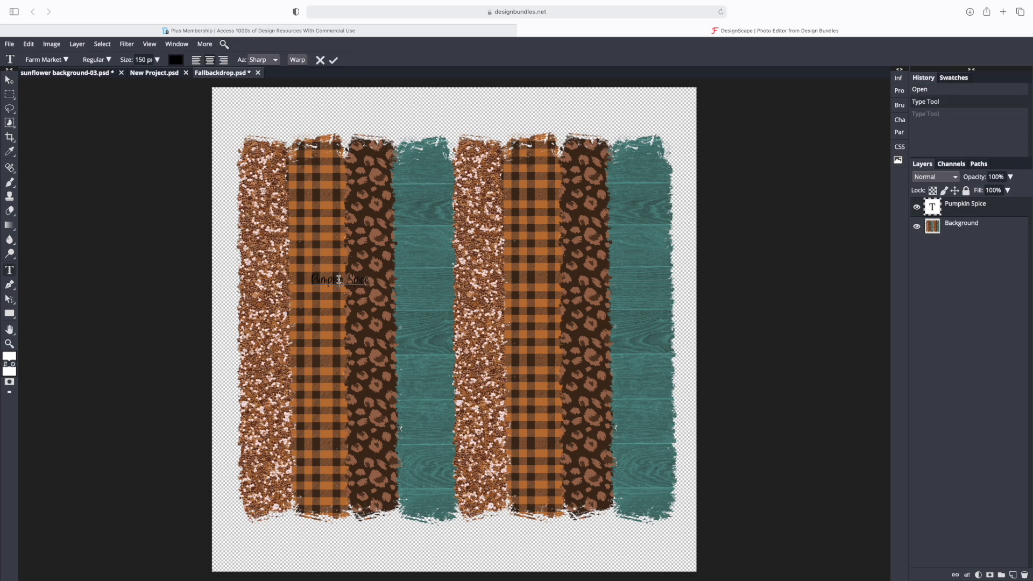
Step: Set the "Pumpkin Spice" text size to 1000 px and move it so it spans the striped backdrop just above its middle
{"action": "double_click", "coordinate": [341, 279]}
{"action": "left_click_drag", "start_coordinate": [368, 281], "coordinate": [311, 278]}
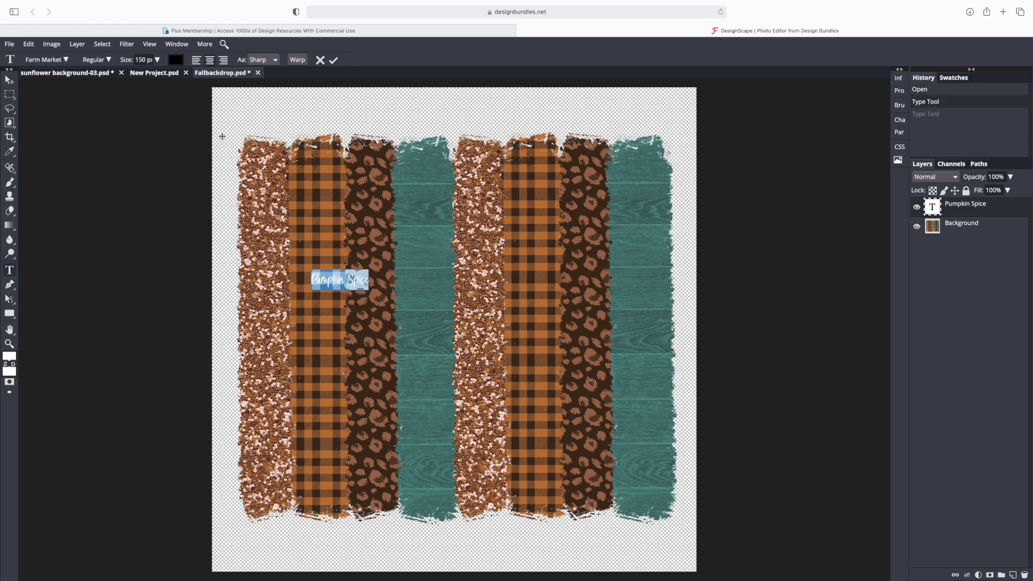
{"action": "left_click_drag", "start_coordinate": [134, 59], "coordinate": [156, 59]}
{"action": "type", "text": "1000"}
{"action": "key", "text": "Return"}
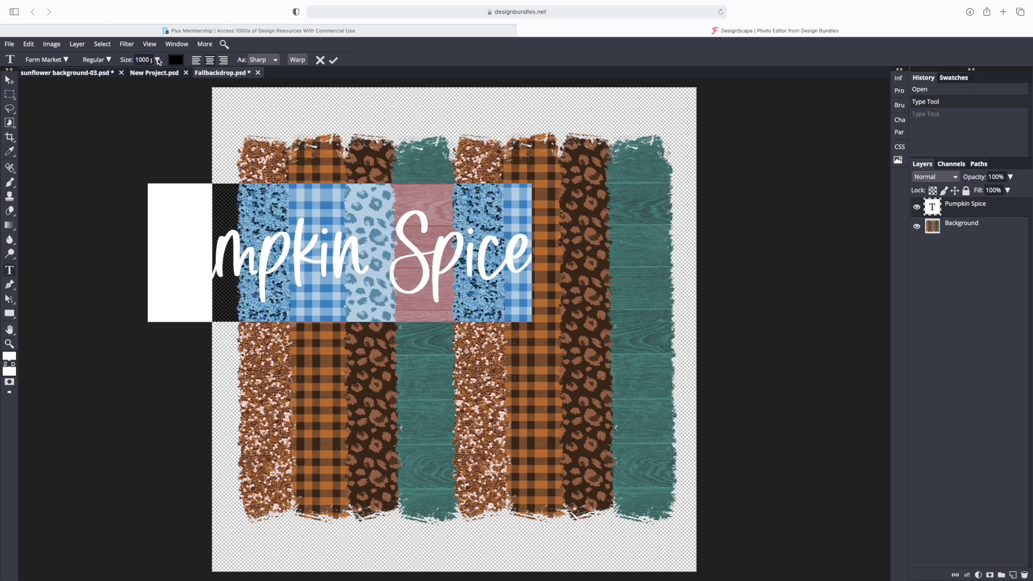
{"action": "left_click_drag", "start_coordinate": [365, 336], "coordinate": [479, 362]}
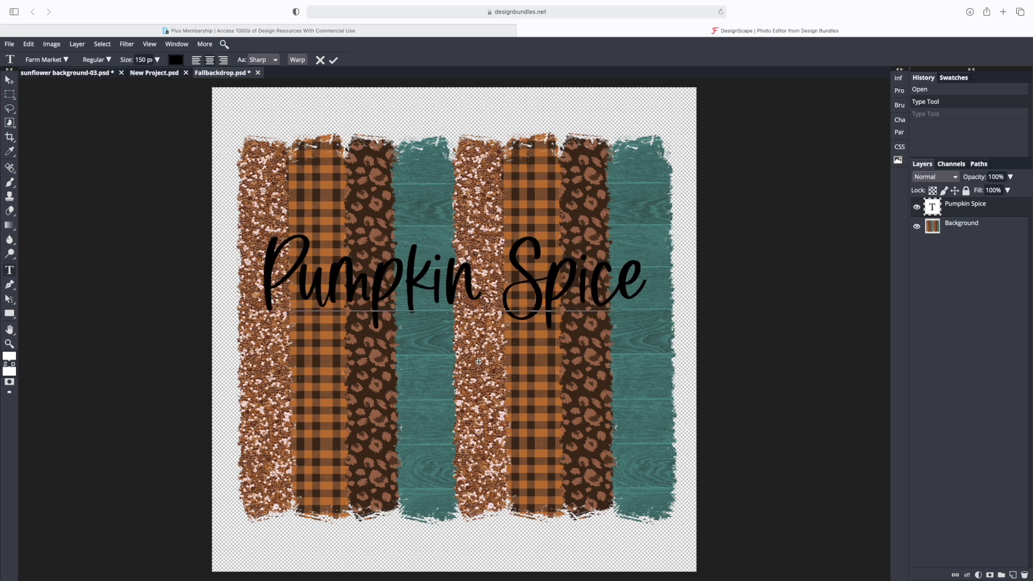
{"action": "left_click", "coordinate": [369, 346]}
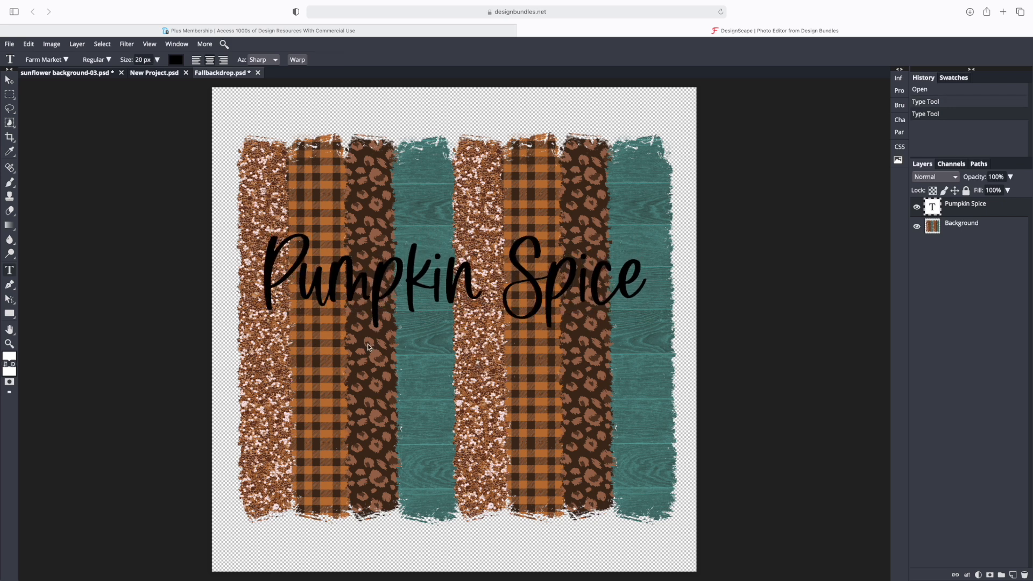
Step: Start a second text layer on the fall backdrop and load the Gingerly.ttf font
{"action": "left_click", "coordinate": [368, 346]}
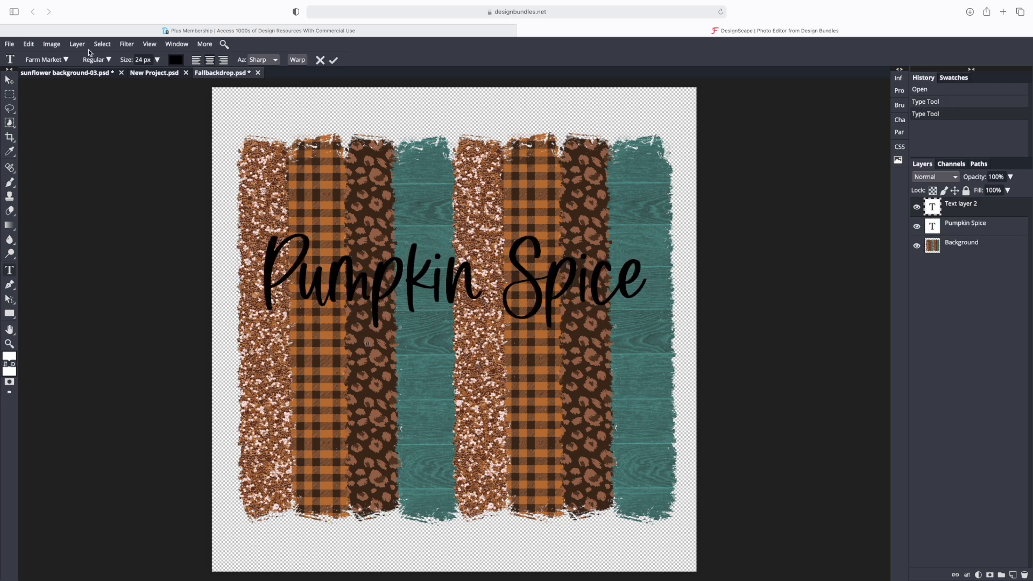
{"action": "left_click", "coordinate": [65, 60]}
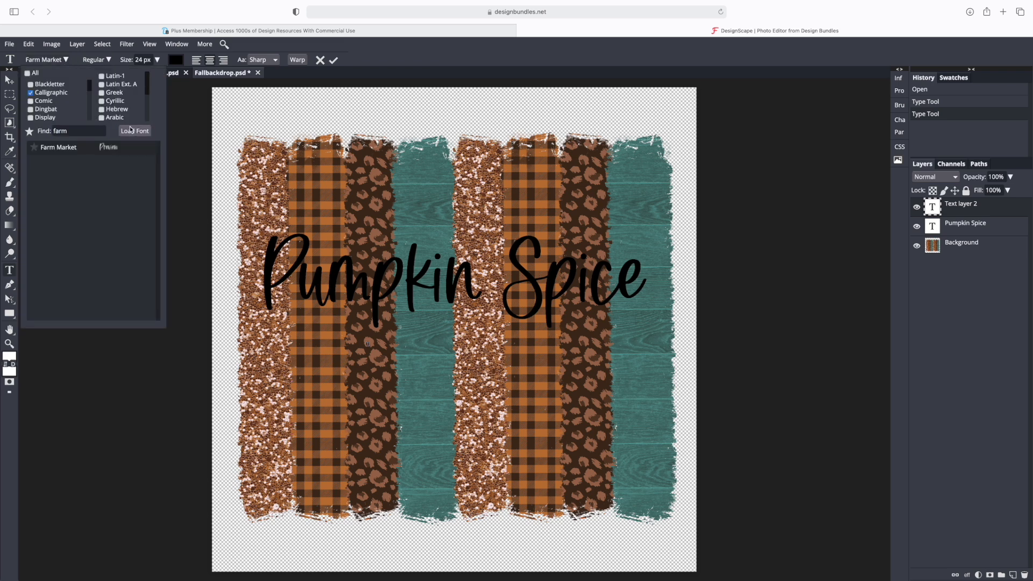
{"action": "left_click", "coordinate": [132, 130]}
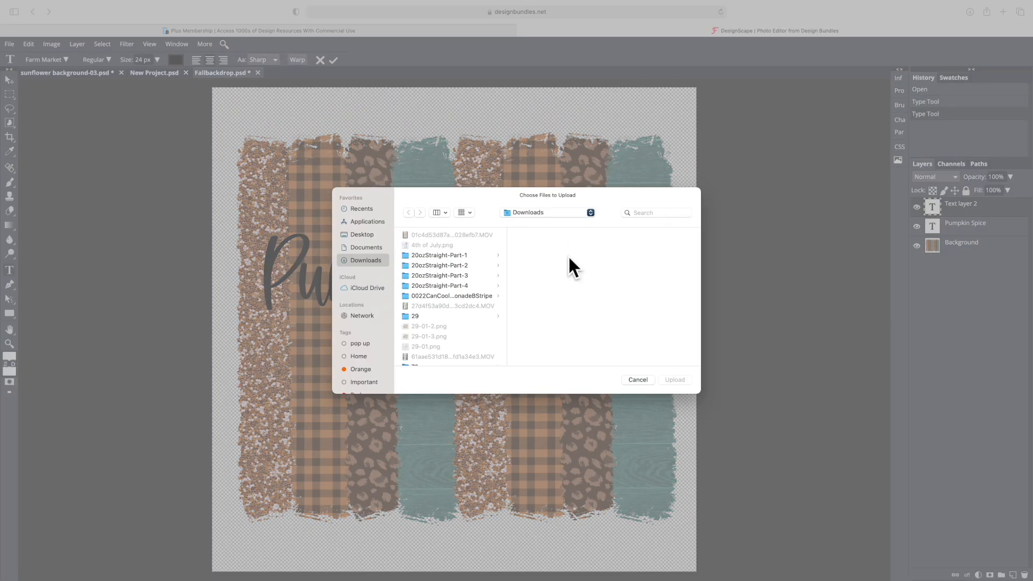
{"action": "left_click", "coordinate": [647, 213]}
{"action": "type", "text": "ginge"}
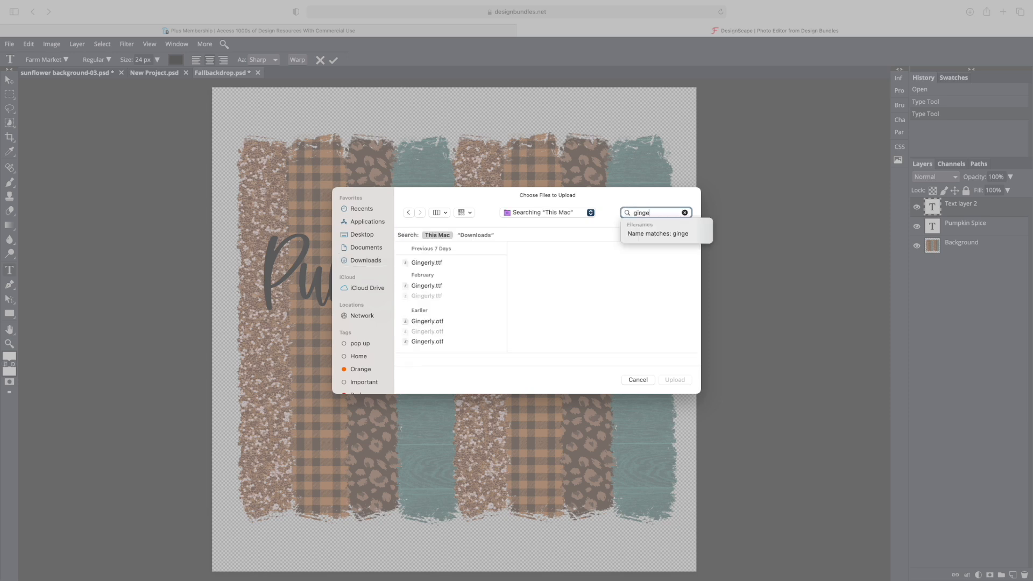
{"action": "left_click", "coordinate": [431, 262]}
{"action": "left_click", "coordinate": [678, 379]}
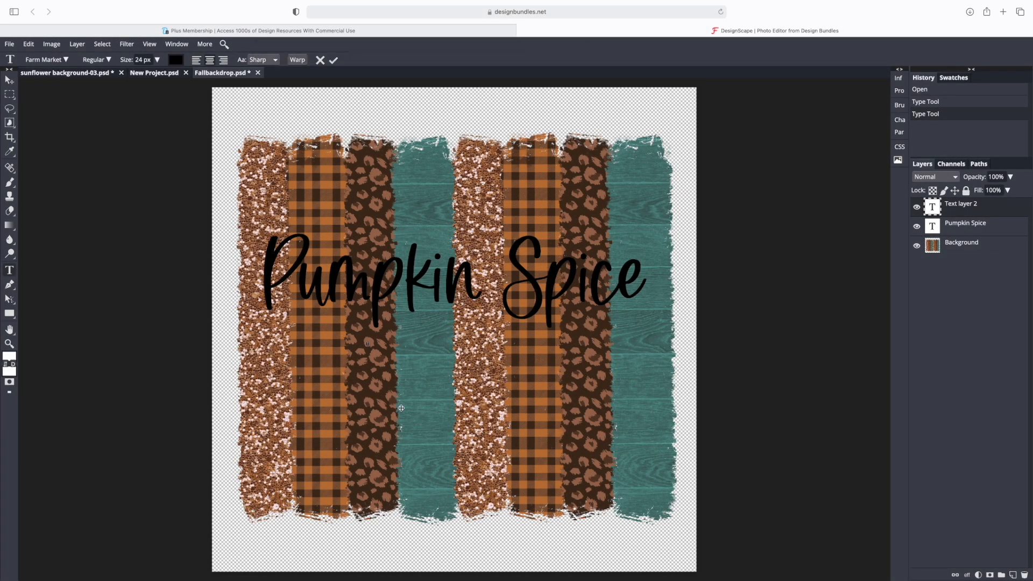
Step: Set the new text layer's font to Gingerly and its size to 1000 px
{"action": "left_click", "coordinate": [67, 61]}
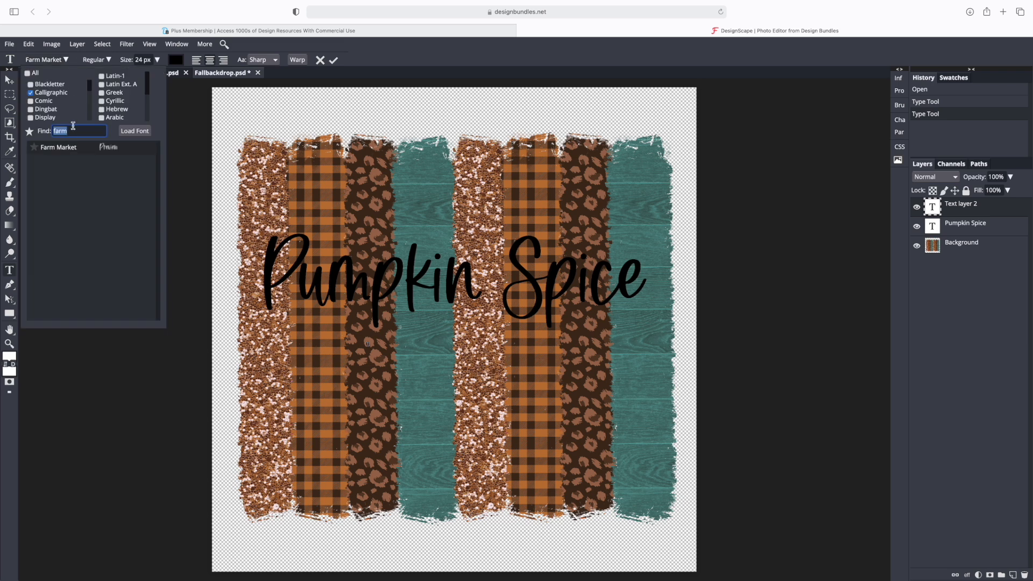
{"action": "type", "text": "gin"}
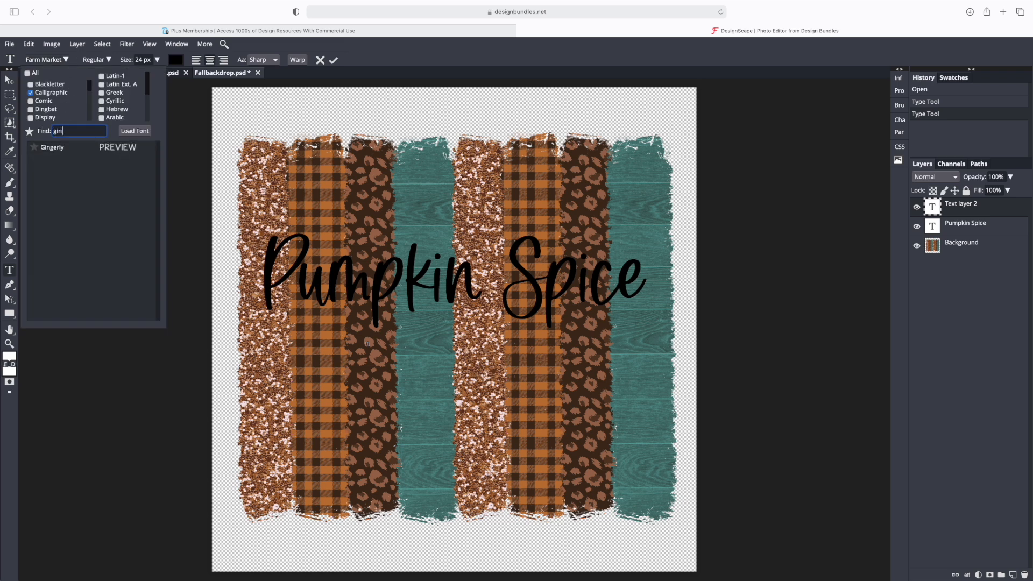
{"action": "left_click", "coordinate": [55, 147]}
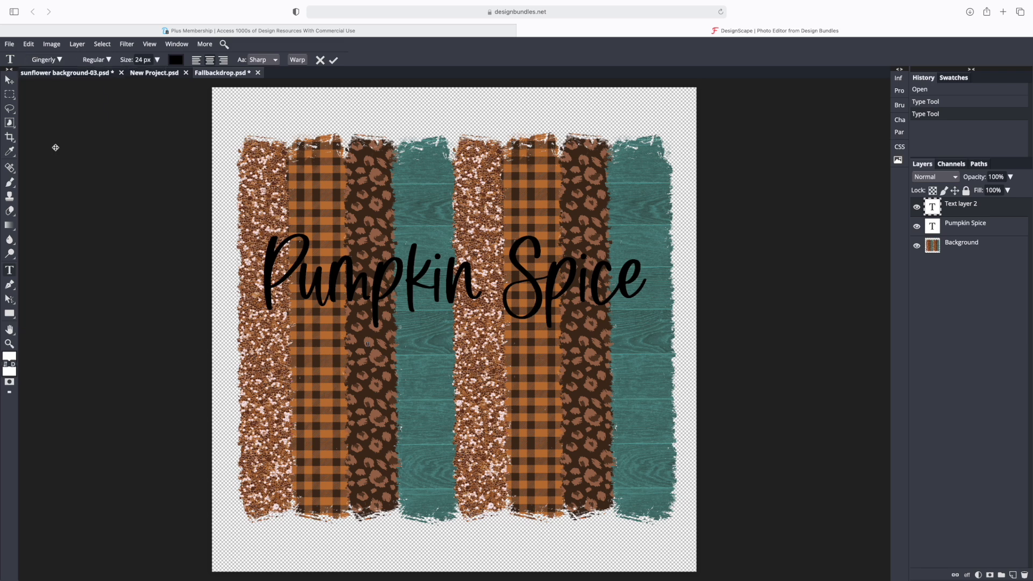
{"action": "left_click", "coordinate": [143, 60]}
{"action": "type", "text": "1000"}
{"action": "key", "text": "Return"}
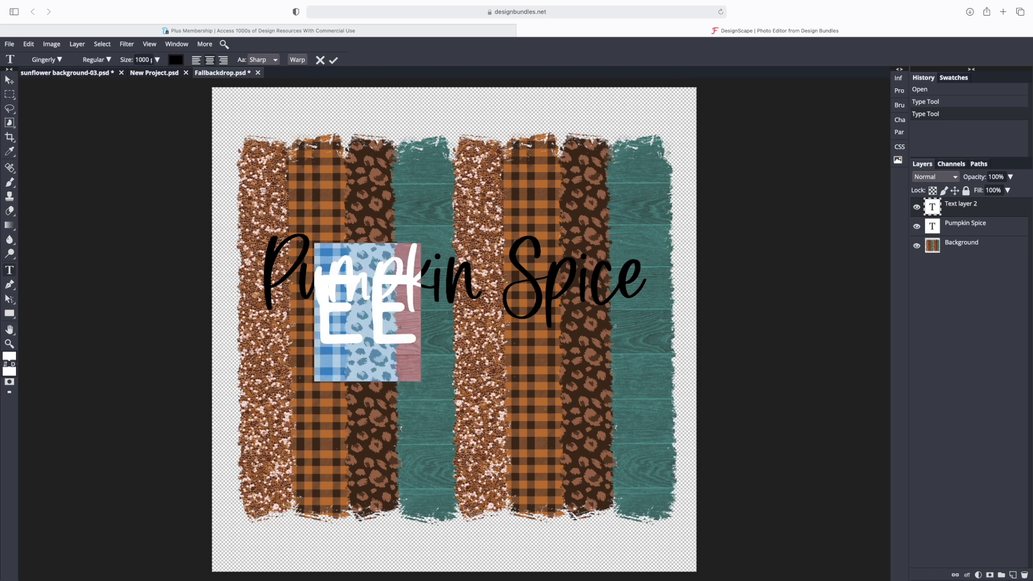
Step: Replace the stray letters in the new text layer with "EVERYTHING" and move it below "Pumpkin Spice"
{"action": "left_click", "coordinate": [390, 336]}
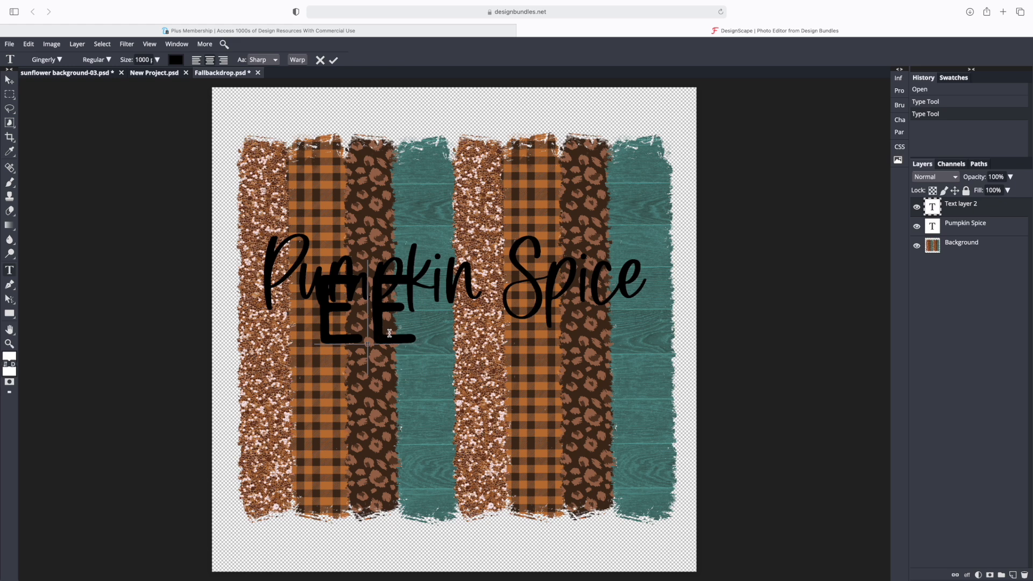
{"action": "key", "text": "BackSpace"}
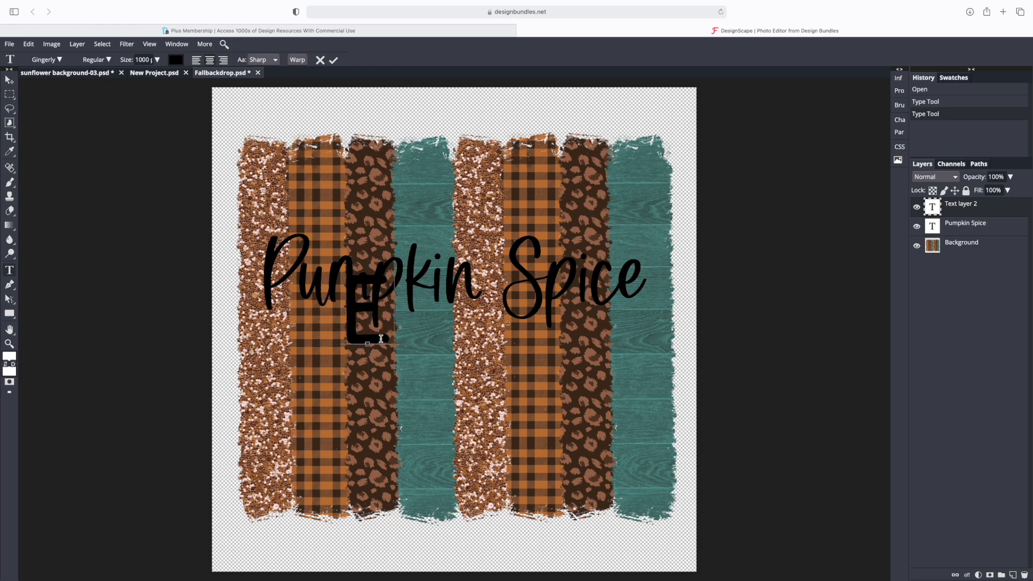
{"action": "key", "text": "BackSpace"}
{"action": "type", "text": "EVERY"}
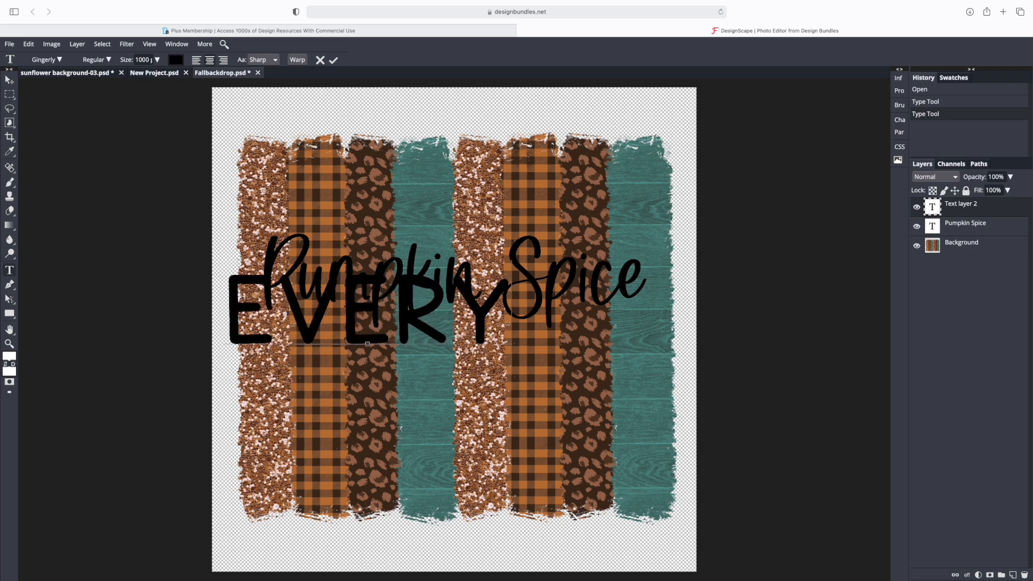
{"action": "type", "text": "THING"}
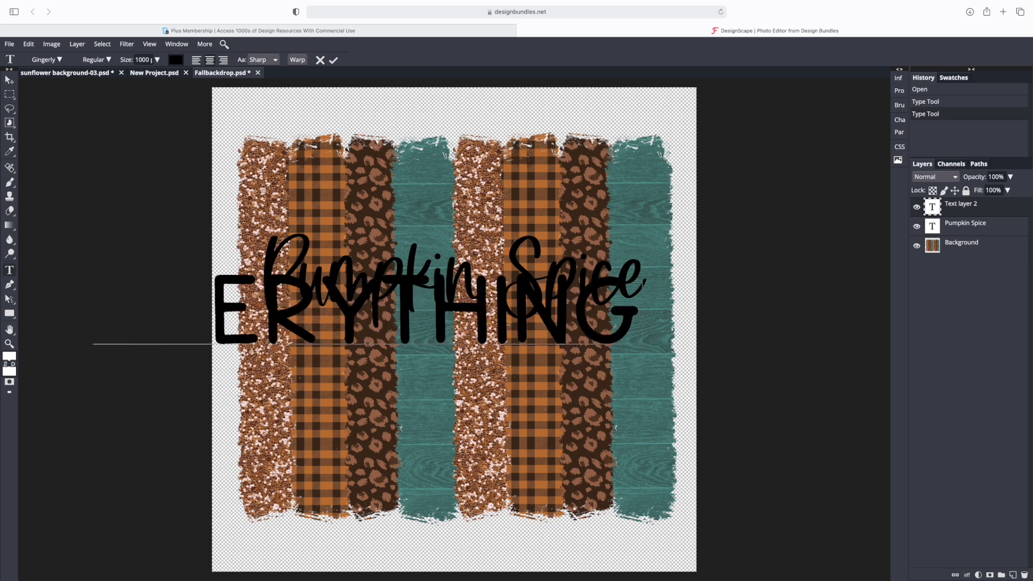
{"action": "left_click_drag", "start_coordinate": [355, 324], "coordinate": [442, 404]}
{"action": "left_click_drag", "start_coordinate": [293, 371], "coordinate": [324, 376]}
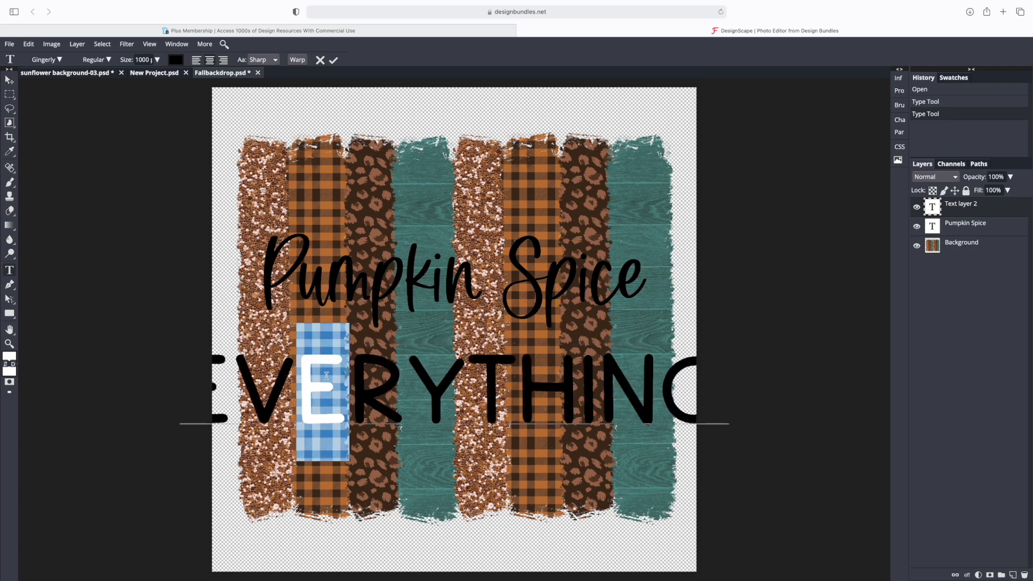
{"action": "left_click_drag", "start_coordinate": [355, 484], "coordinate": [354, 482]}
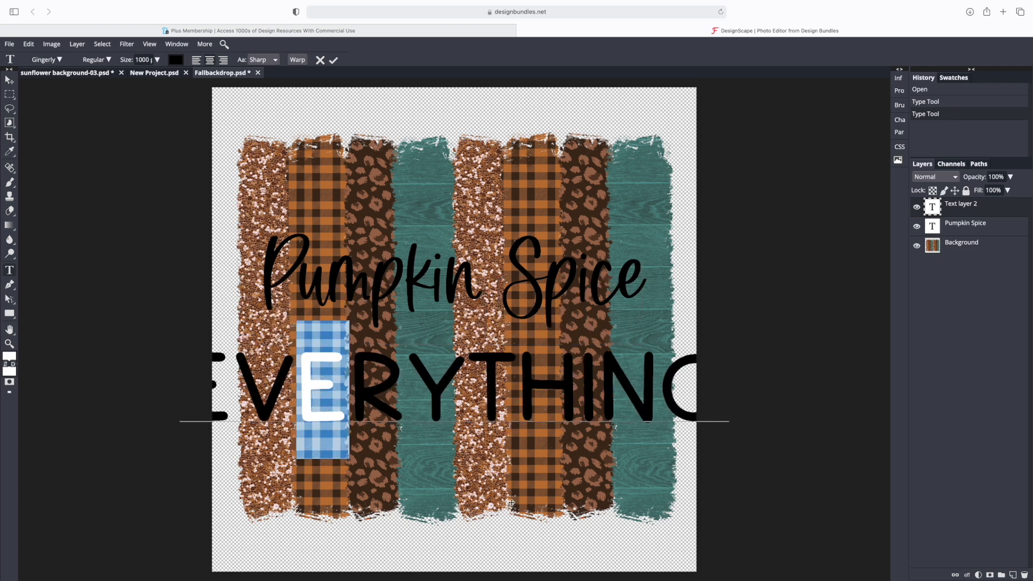
Step: Set the size of the whole "EVERYTHING" text to 800 px
{"action": "key", "text": "ctrl+a"}
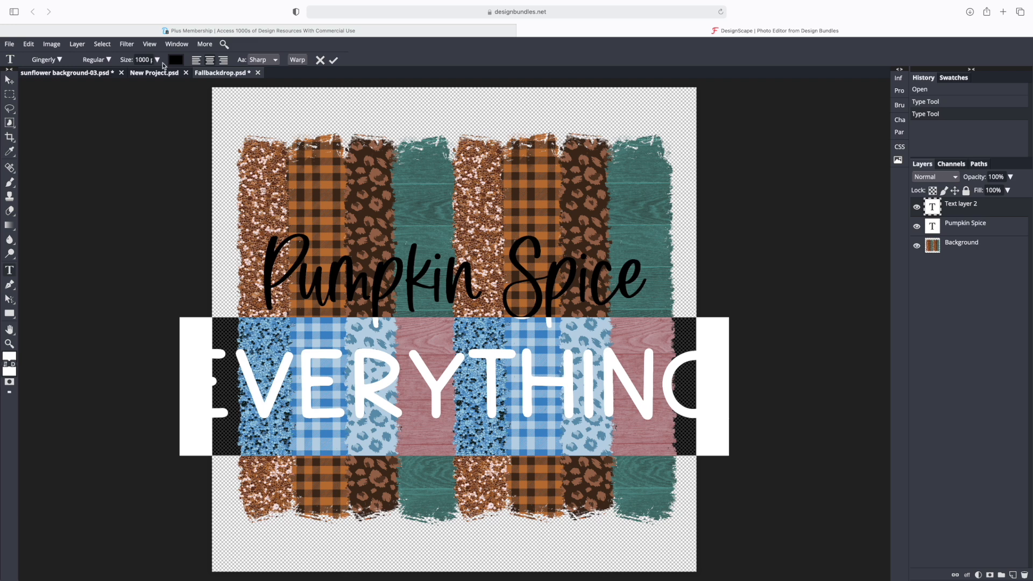
{"action": "left_click_drag", "start_coordinate": [136, 59], "coordinate": [161, 60]}
{"action": "type", "text": "800"}
{"action": "key", "text": "Return"}
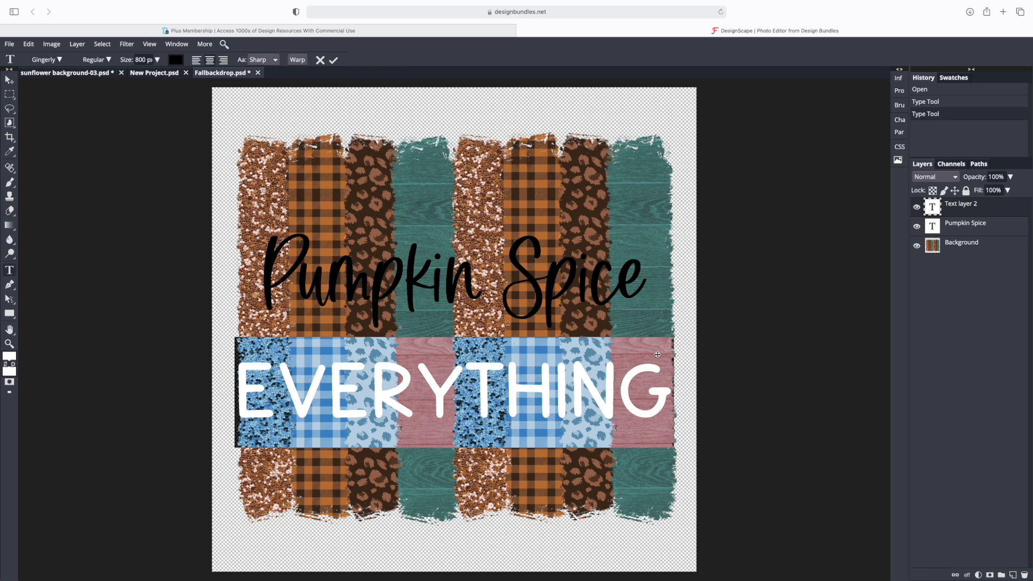
{"action": "left_click", "coordinate": [654, 379]}
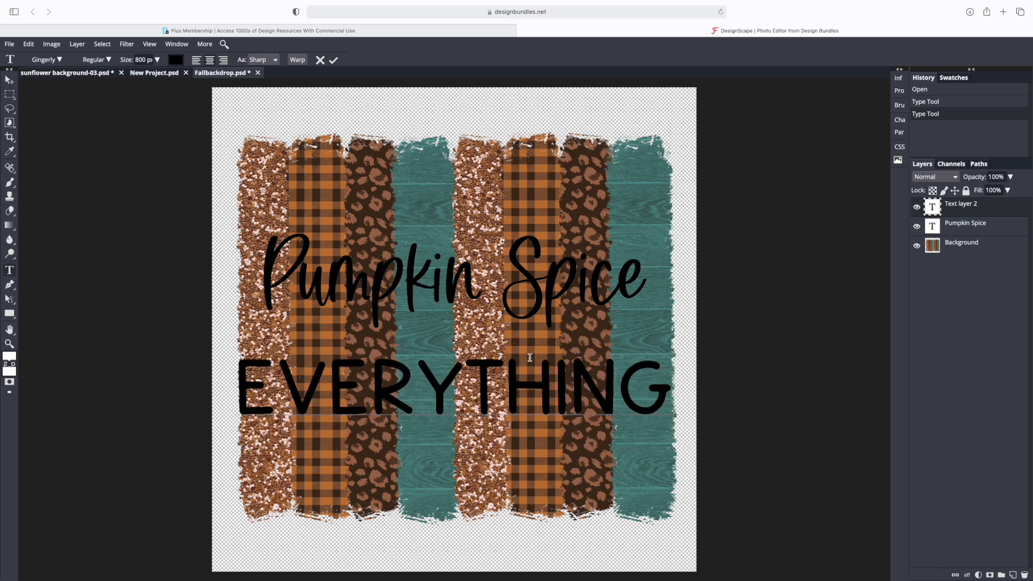
Step: Move "EVERYTHING" near the lower end of the stripes and "Pumpkin Spice" down to sit just above it
{"action": "mouse_move", "coordinate": [475, 440]}
{"action": "left_mouse_down"}
{"action": "mouse_move", "coordinate": [476, 425]}
{"action": "mouse_move", "coordinate": [475, 450]}
{"action": "mouse_move", "coordinate": [476, 431]}
{"action": "left_mouse_up"}
{"action": "mouse_move", "coordinate": [456, 280]}
{"action": "left_mouse_down"}
{"action": "mouse_move", "coordinate": [455, 294]}
{"action": "mouse_move", "coordinate": [455, 259]}
{"action": "mouse_move", "coordinate": [458, 291]}
{"action": "left_mouse_up"}
{"action": "left_click_drag", "start_coordinate": [459, 299], "coordinate": [458, 357]}
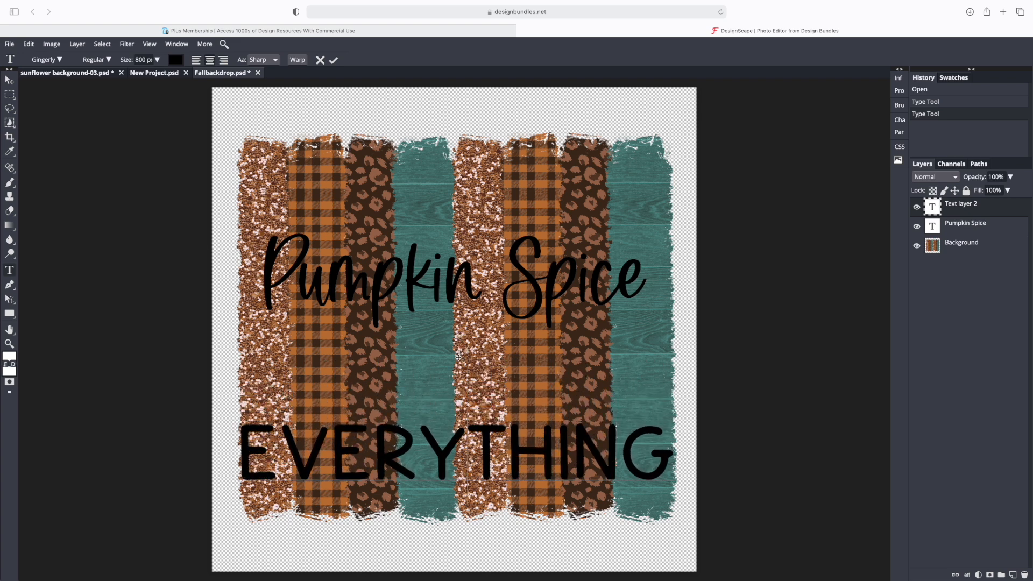
{"action": "left_click_drag", "start_coordinate": [530, 352], "coordinate": [526, 444]}
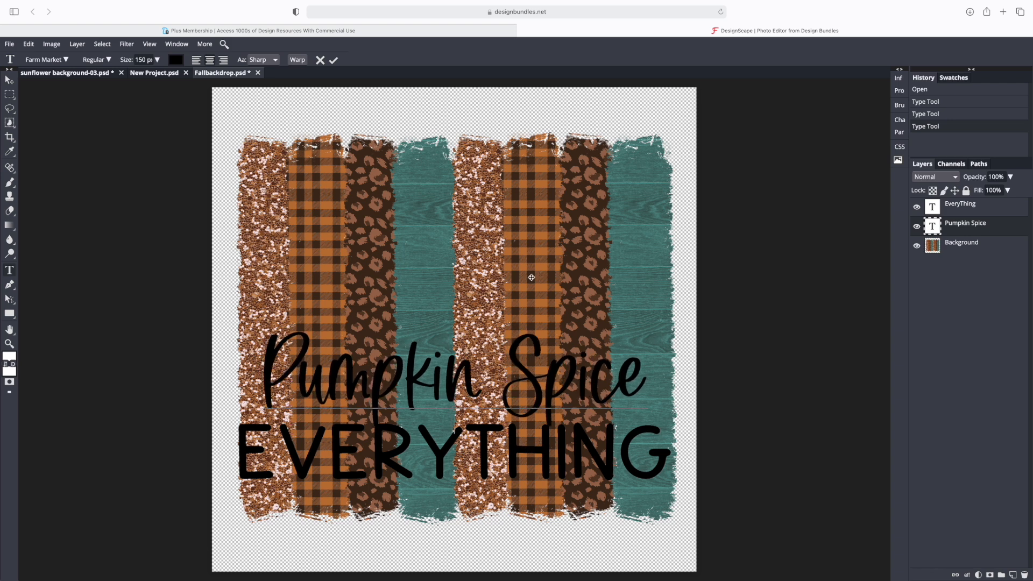
Step: Switch to the Design Bundles Plus Membership page and search the products for "pumpkin"
{"action": "left_click", "coordinate": [254, 32]}
{"action": "scroll", "coordinate": [445, 377], "scroll_direction": "up", "scroll_amount": 10}
{"action": "scroll", "coordinate": [444, 410], "scroll_direction": "down", "scroll_amount": 1}
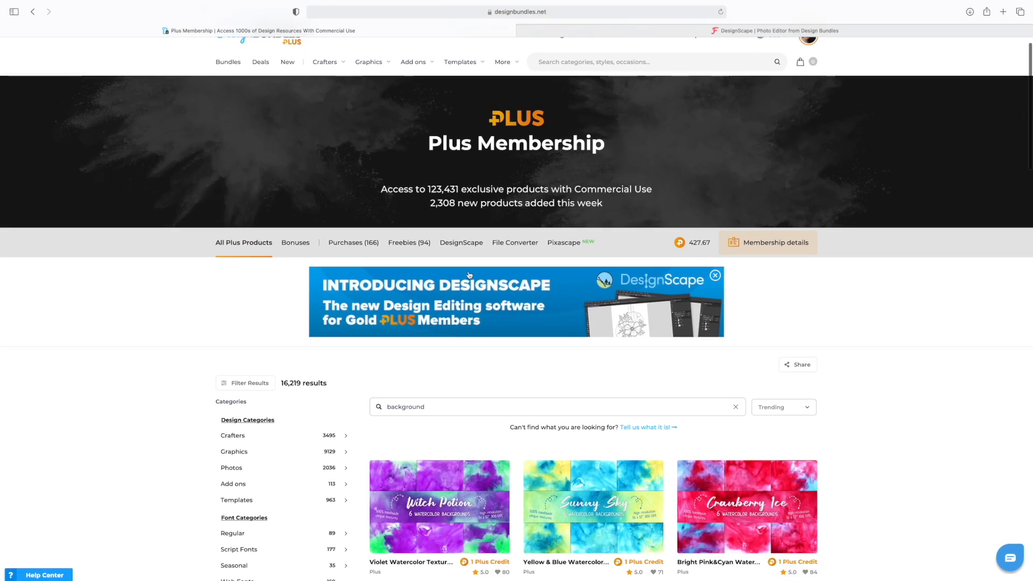
{"action": "triple_click", "coordinate": [444, 411]}
{"action": "type", "text": "pu"}
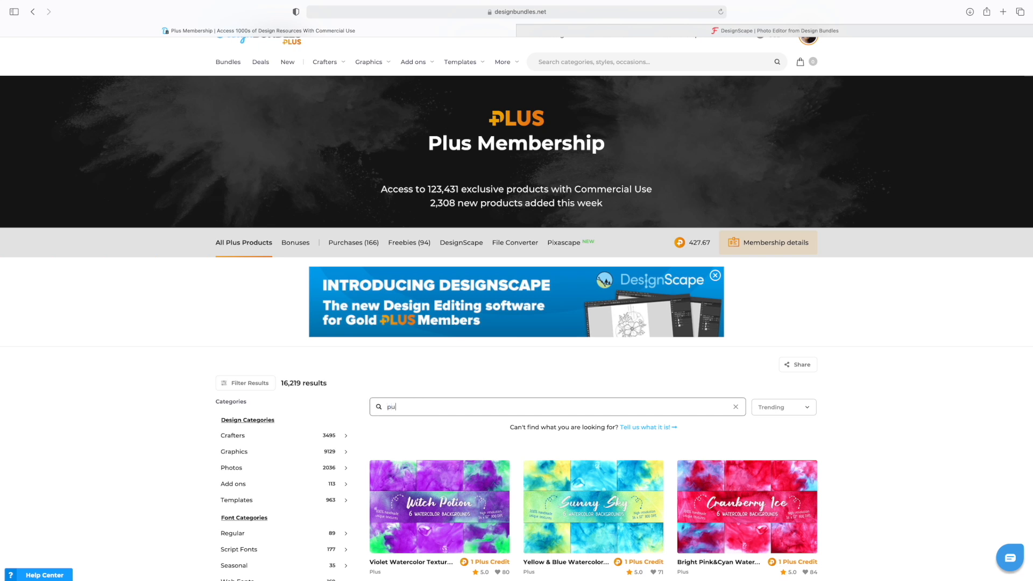
{"action": "type", "text": "mpkin"}
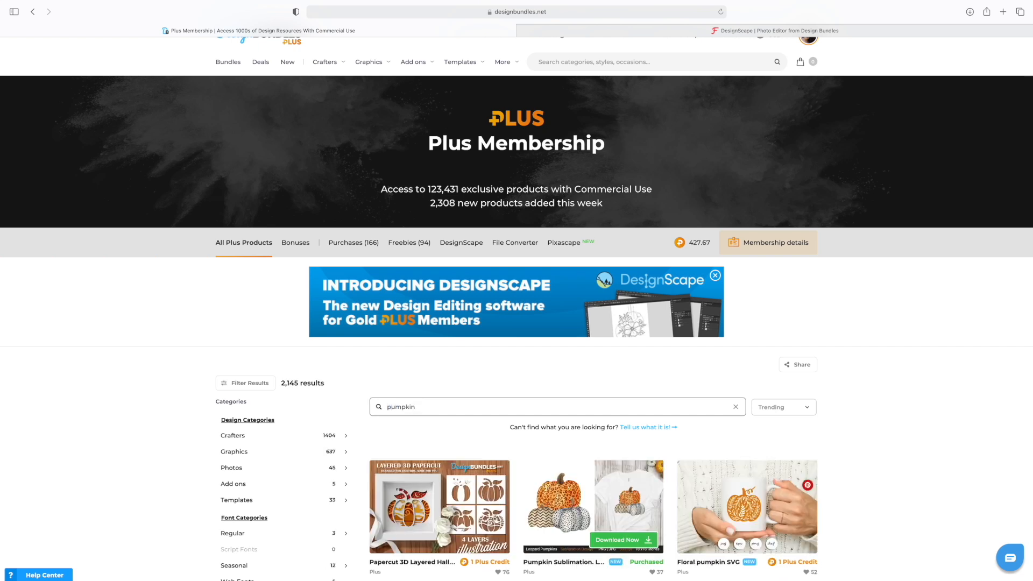
Step: Browse the pumpkin results and check the download details of the purchased Pumpkin Sublimation design
{"action": "scroll", "coordinate": [378, 371], "scroll_direction": "down", "scroll_amount": 6}
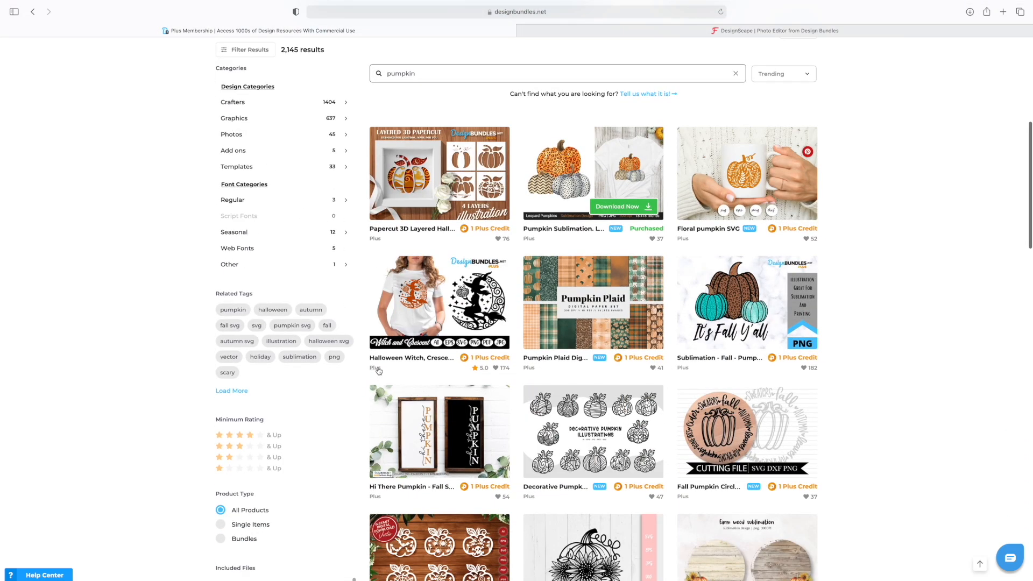
{"action": "scroll", "coordinate": [378, 371], "scroll_direction": "down", "scroll_amount": 2}
{"action": "scroll", "coordinate": [385, 376], "scroll_direction": "down", "scroll_amount": 8}
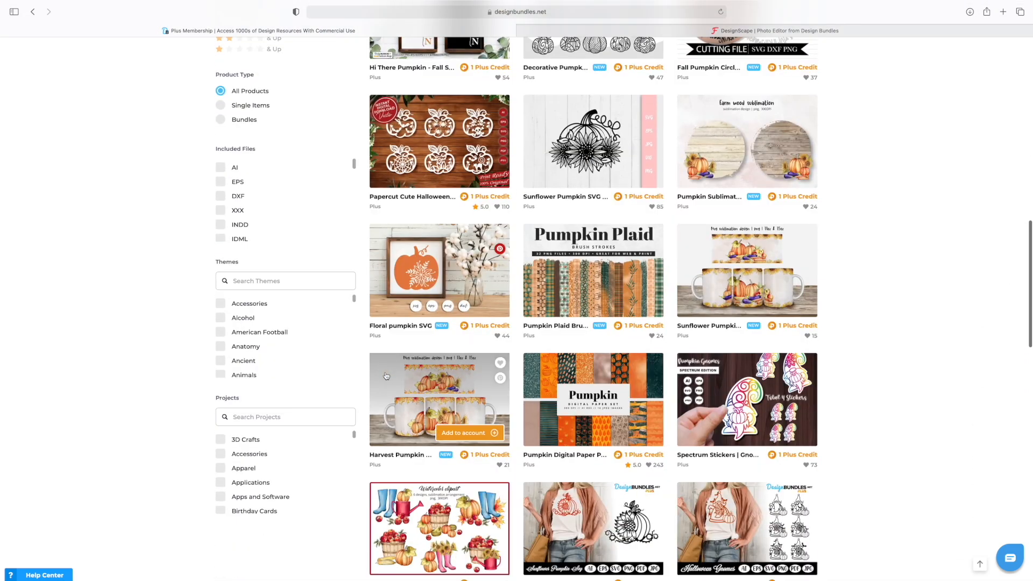
{"action": "scroll", "coordinate": [385, 376], "scroll_direction": "down", "scroll_amount": 3}
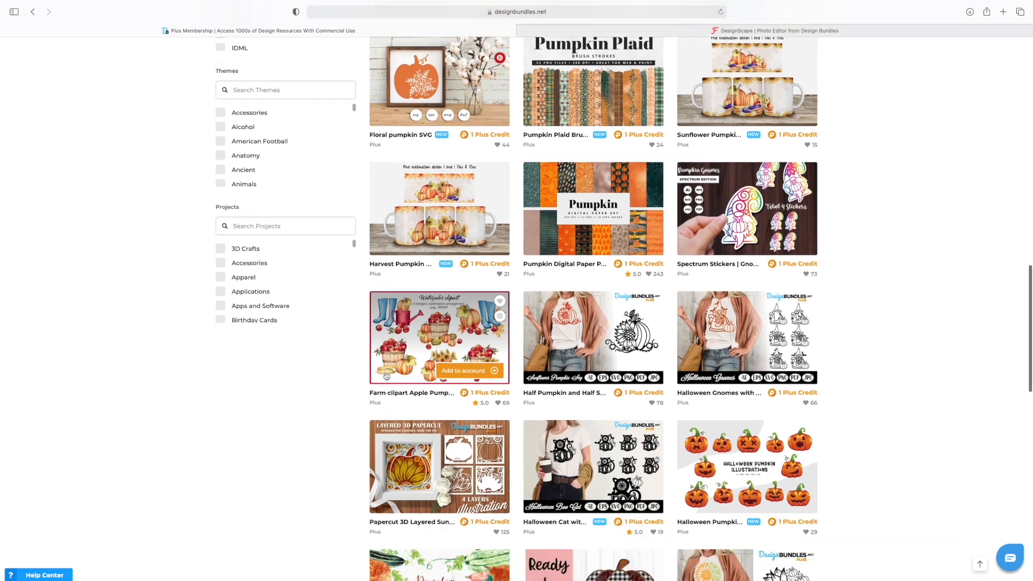
{"action": "scroll", "coordinate": [385, 375], "scroll_direction": "down", "scroll_amount": 4}
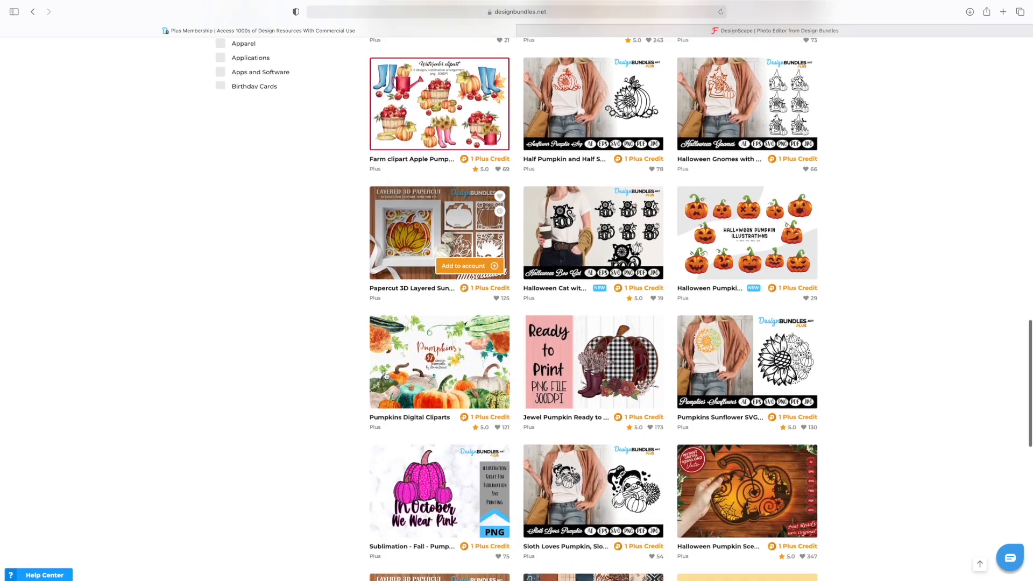
{"action": "scroll", "coordinate": [386, 376], "scroll_direction": "down", "scroll_amount": 5}
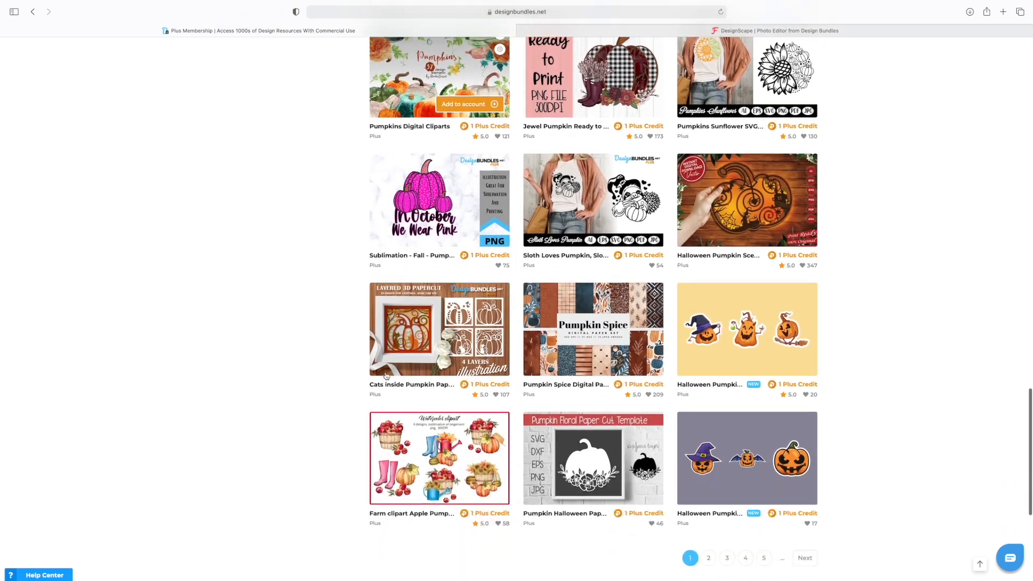
{"action": "scroll", "coordinate": [480, 363], "scroll_direction": "up", "scroll_amount": 12}
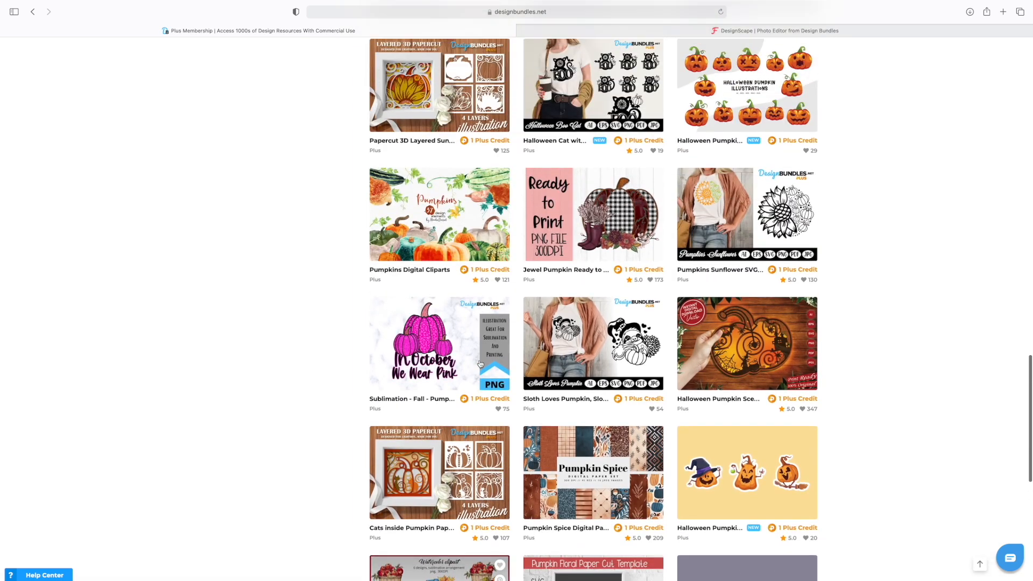
{"action": "scroll", "coordinate": [480, 363], "scroll_direction": "up", "scroll_amount": 7}
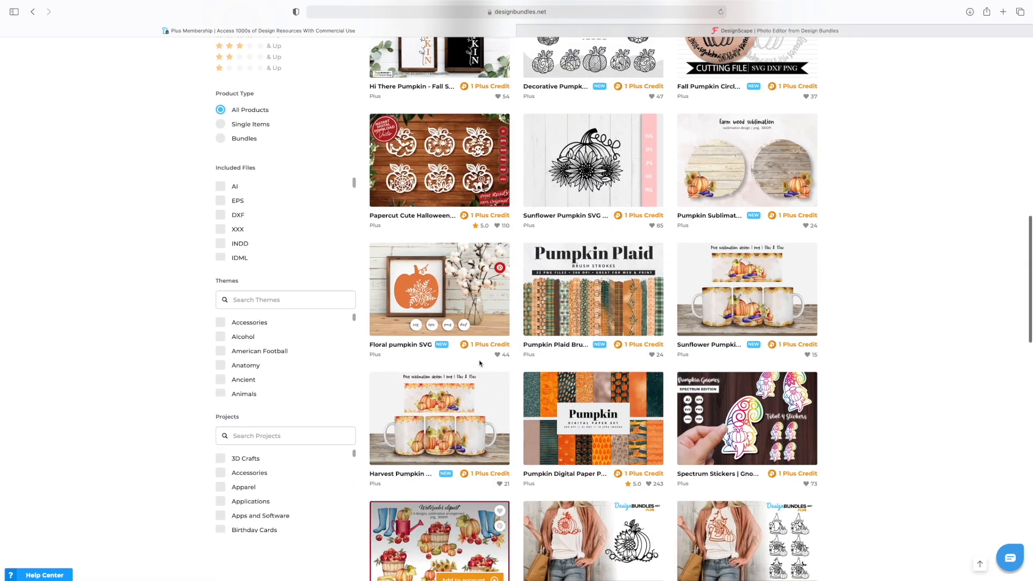
{"action": "scroll", "coordinate": [480, 363], "scroll_direction": "up", "scroll_amount": 3}
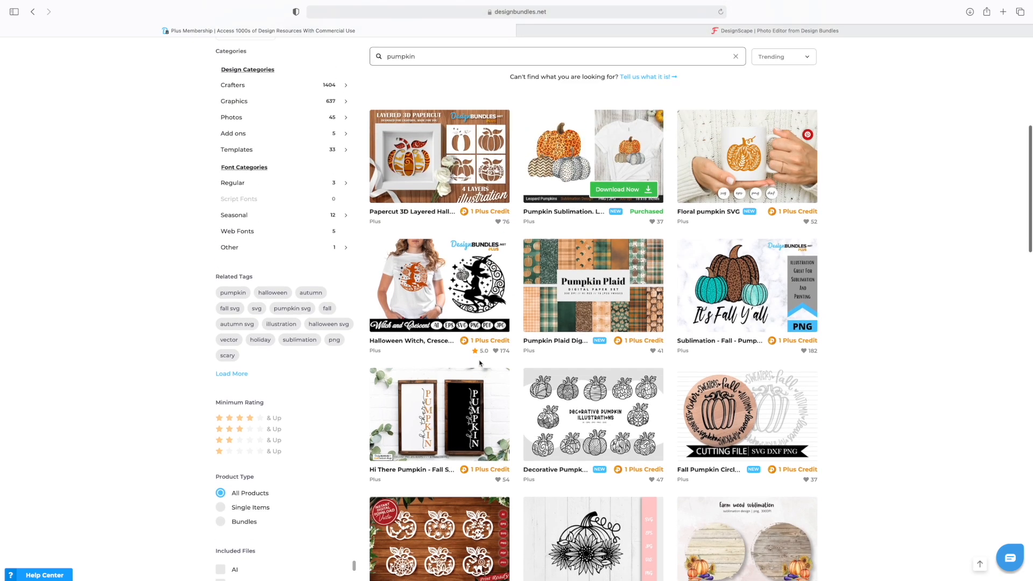
{"action": "left_click", "coordinate": [617, 190]}
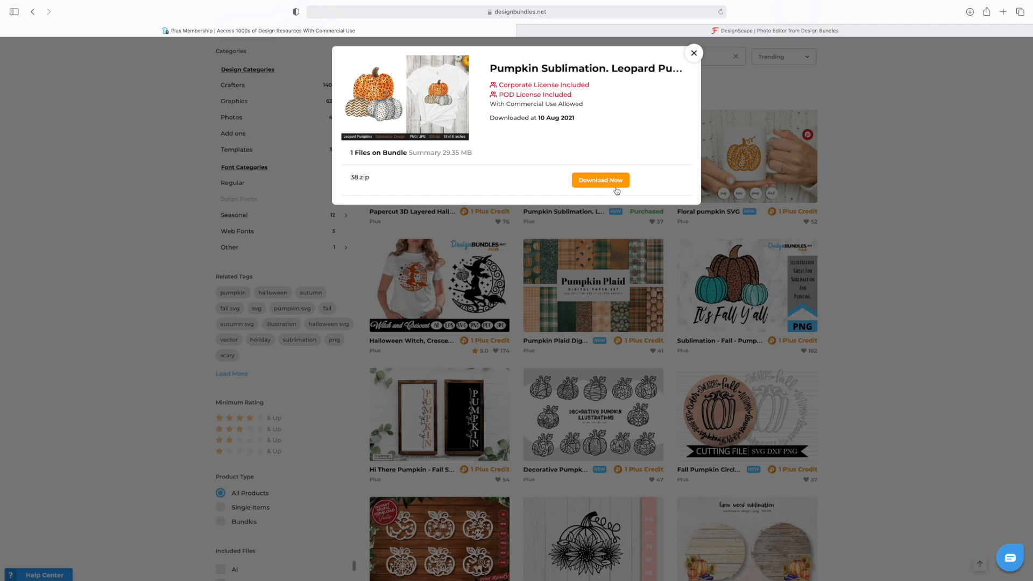
{"action": "left_click", "coordinate": [693, 53]}
Step: Switch to the DesignScape project and place the pumpkin image 38.png from the recent files into the Fallbackdrop design
{"action": "left_click", "coordinate": [723, 30]}
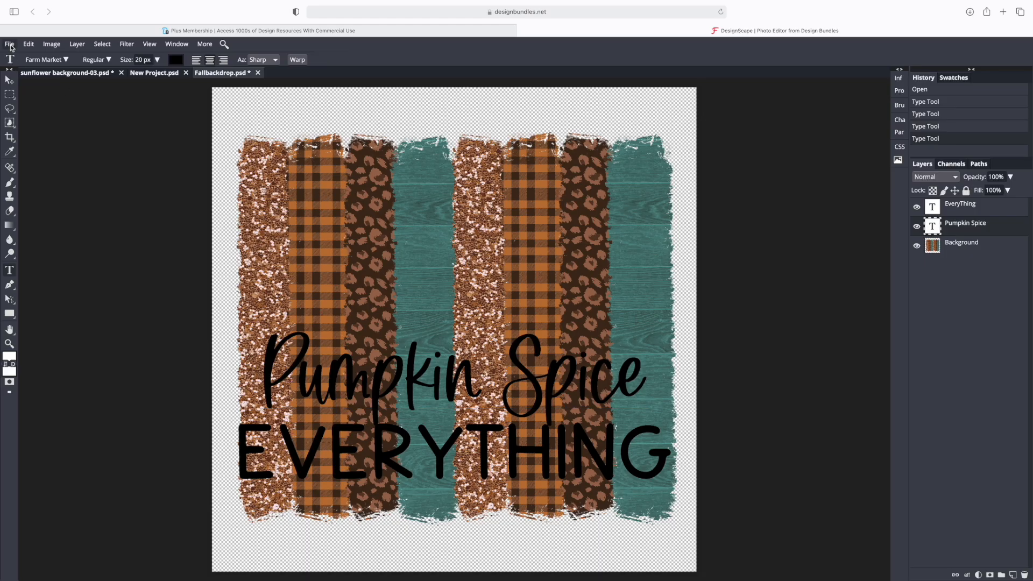
{"action": "left_click", "coordinate": [10, 45]}
{"action": "left_click", "coordinate": [21, 87]}
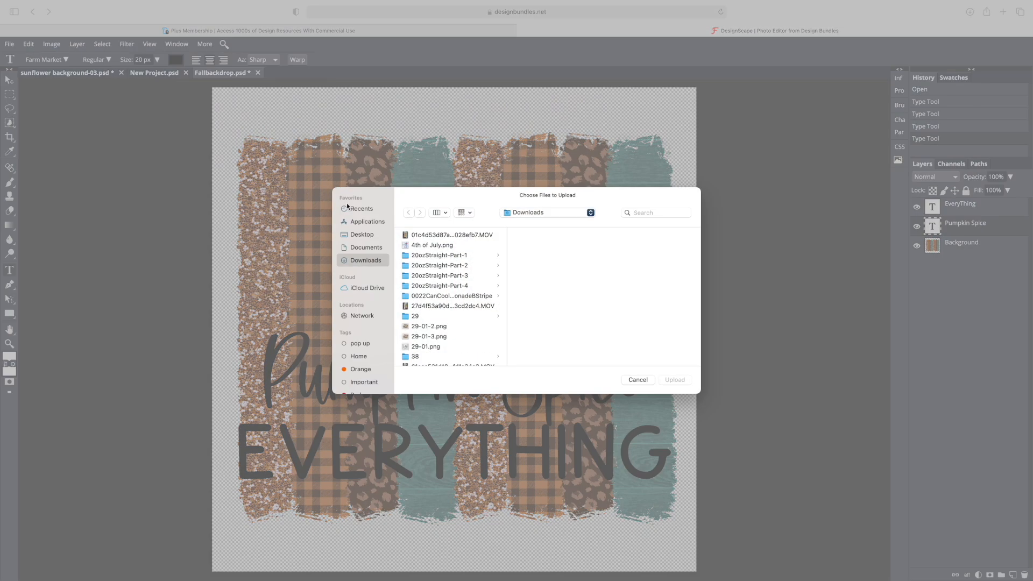
{"action": "left_click", "coordinate": [662, 213]}
{"action": "left_click", "coordinate": [363, 211]}
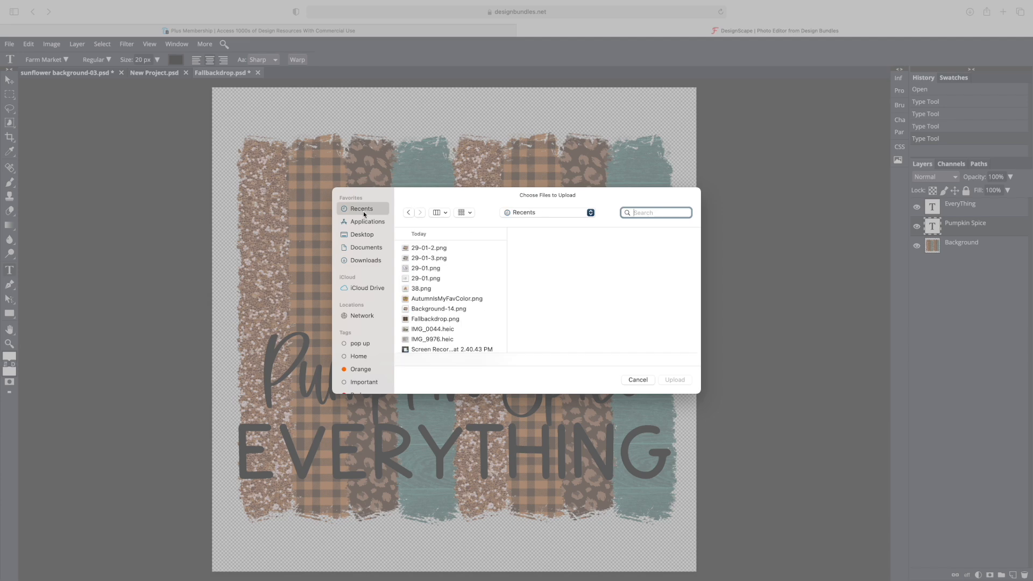
{"action": "left_click", "coordinate": [421, 289]}
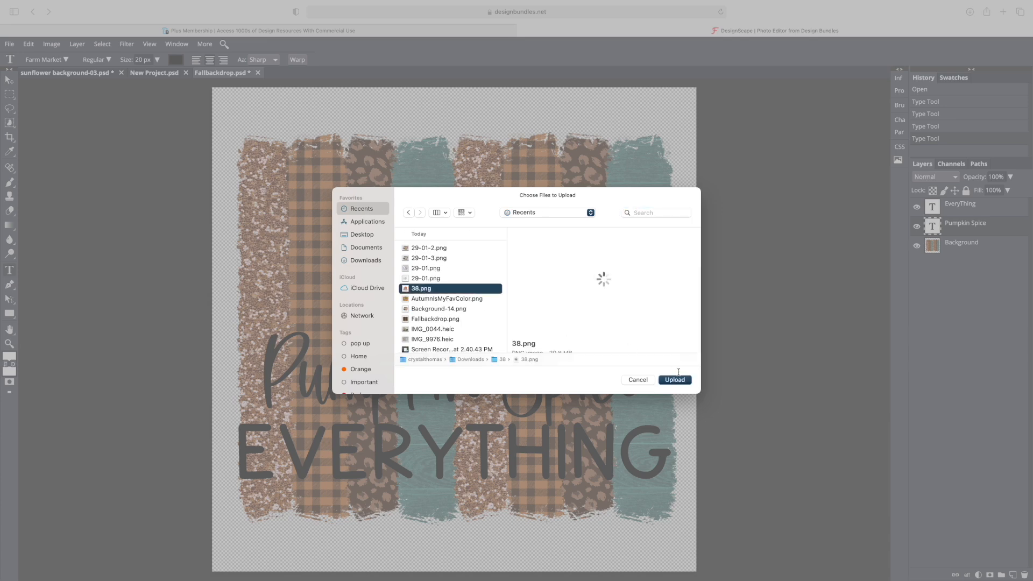
{"action": "left_click", "coordinate": [676, 379]}
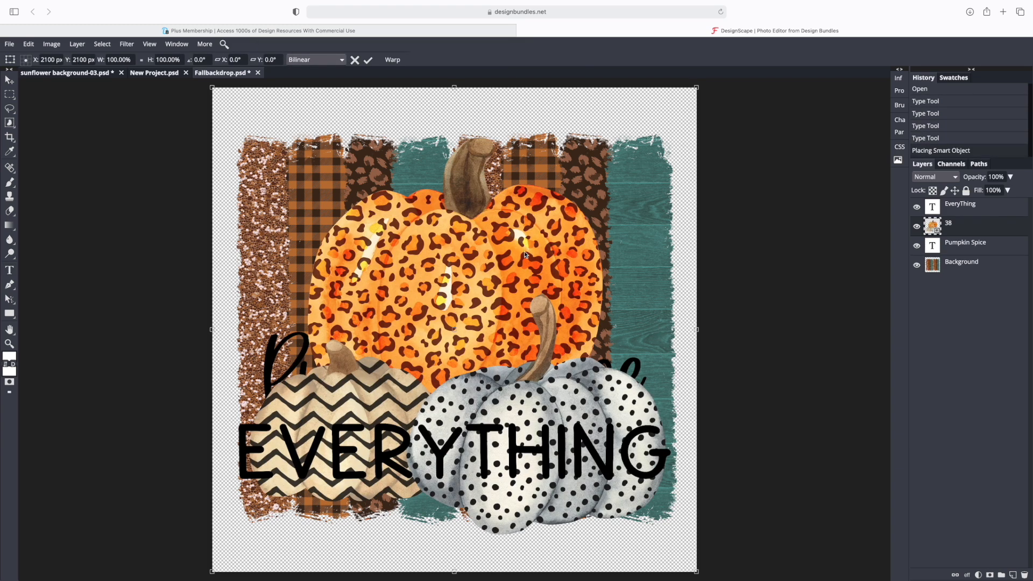
Step: Scale the pumpkin artwork to about 78% width and 72% height, centre it over the stripes, and move its layer below "Pumpkin Spice"
{"action": "mouse_move", "coordinate": [522, 252]}
{"action": "left_mouse_down"}
{"action": "mouse_move", "coordinate": [527, 237]}
{"action": "mouse_move", "coordinate": [521, 242]}
{"action": "left_mouse_up"}
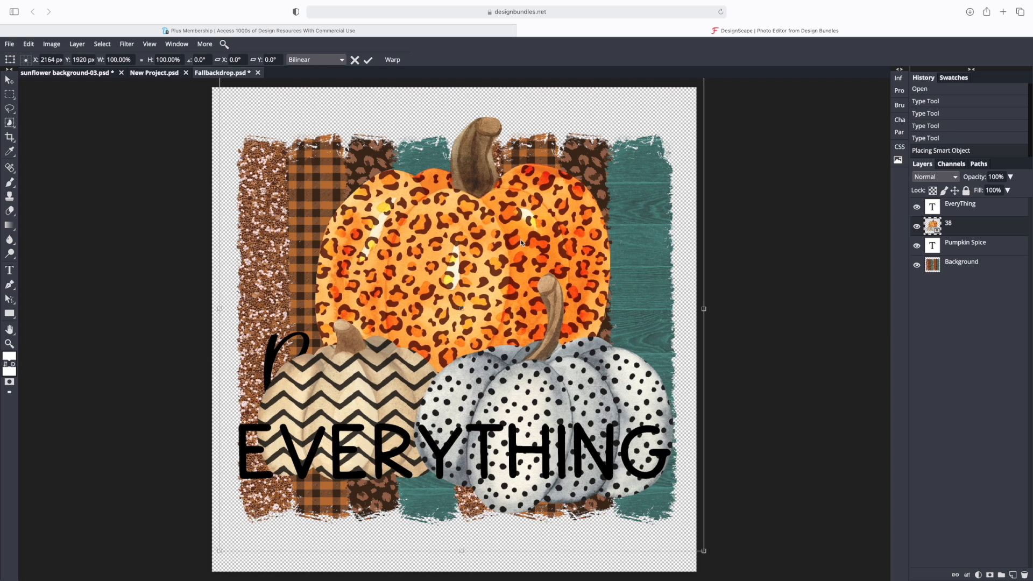
{"action": "left_click_drag", "start_coordinate": [703, 550], "coordinate": [596, 414]}
{"action": "left_click_drag", "start_coordinate": [394, 279], "coordinate": [449, 272]}
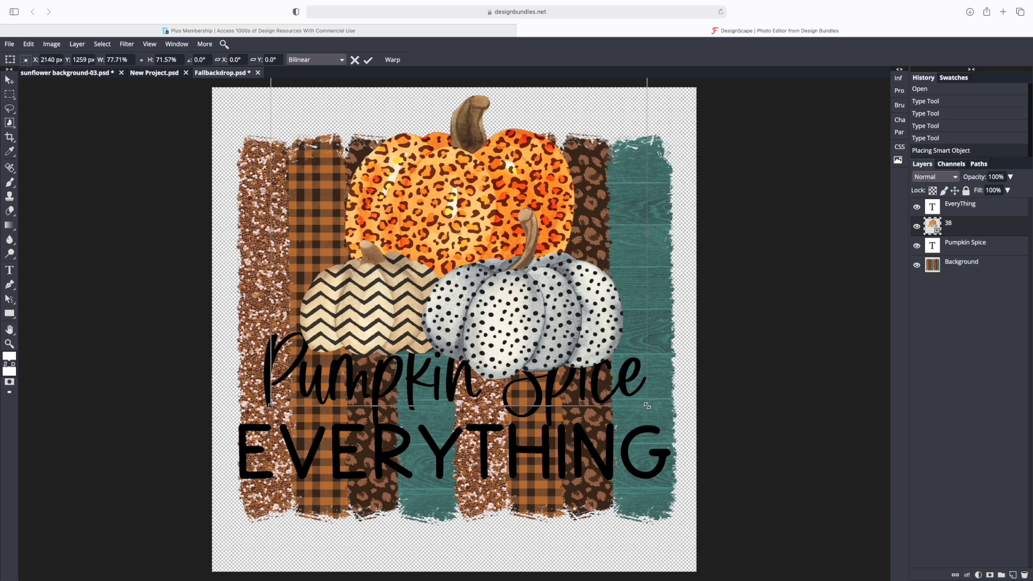
{"action": "left_click_drag", "start_coordinate": [507, 294], "coordinate": [503, 342]}
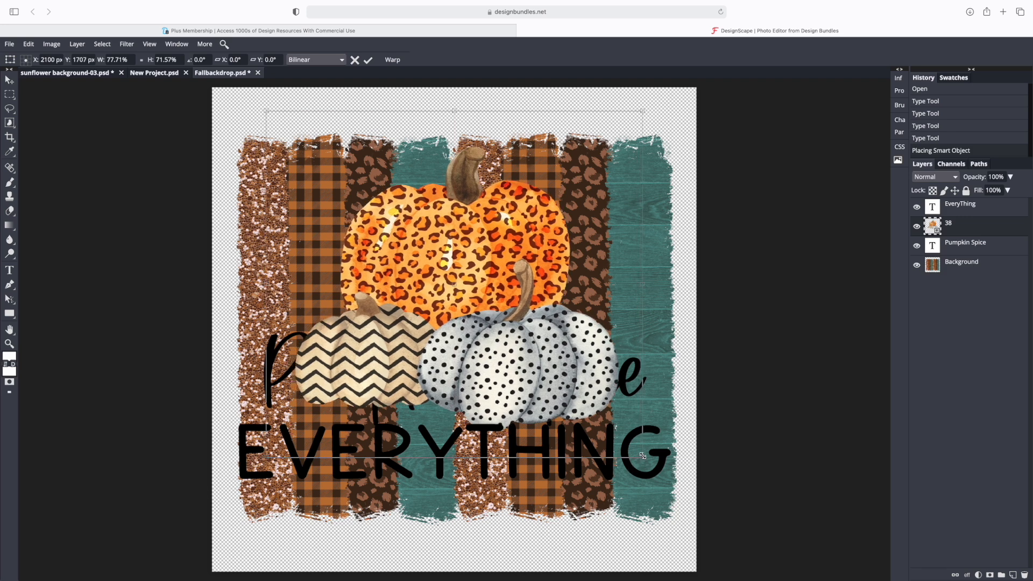
{"action": "left_click_drag", "start_coordinate": [528, 365], "coordinate": [526, 399]}
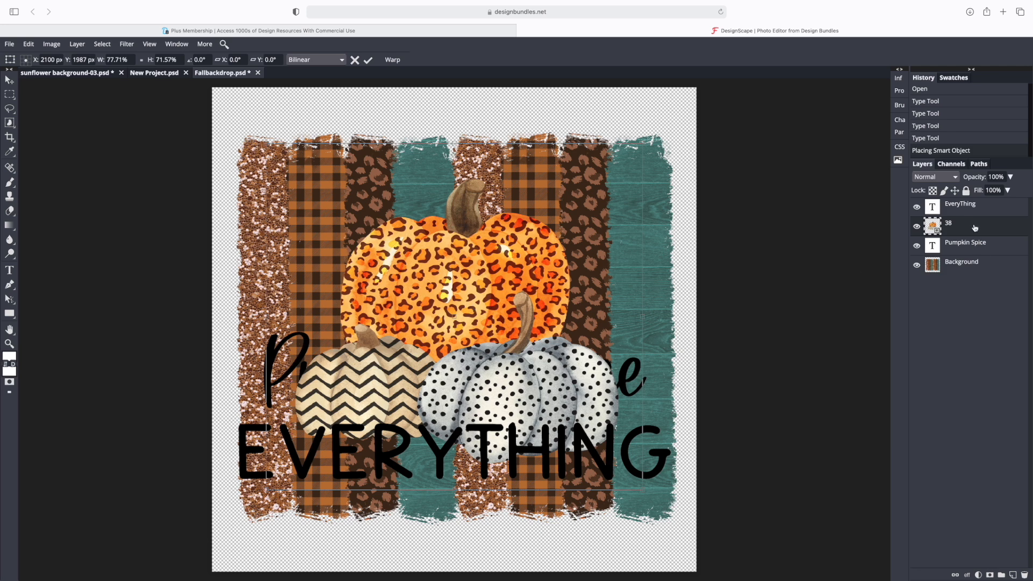
{"action": "mouse_move", "coordinate": [974, 227]}
{"action": "left_mouse_down"}
{"action": "mouse_move", "coordinate": [976, 262]}
{"action": "mouse_move", "coordinate": [976, 227]}
{"action": "left_mouse_up"}
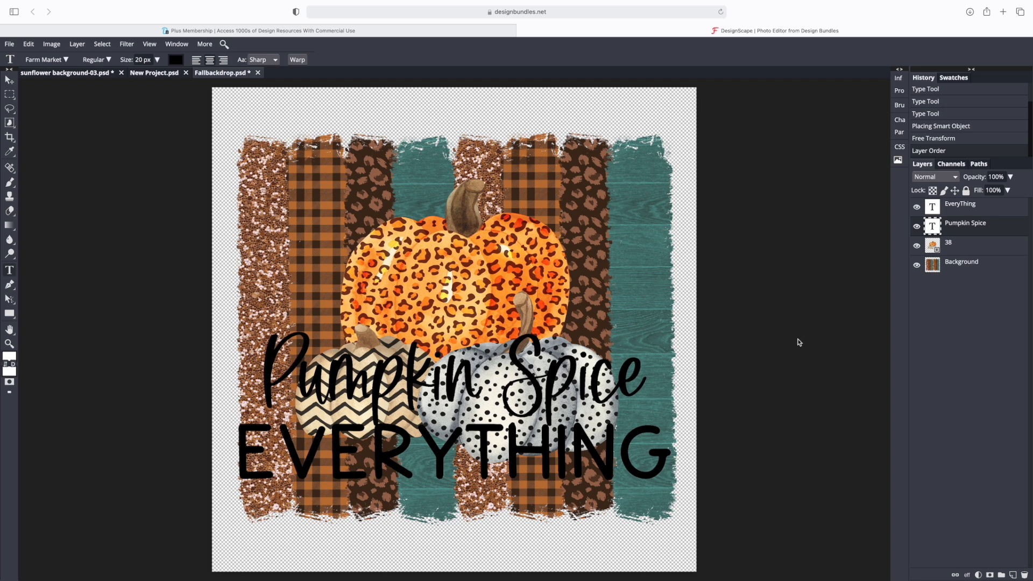
{"action": "left_click", "coordinate": [794, 261]}
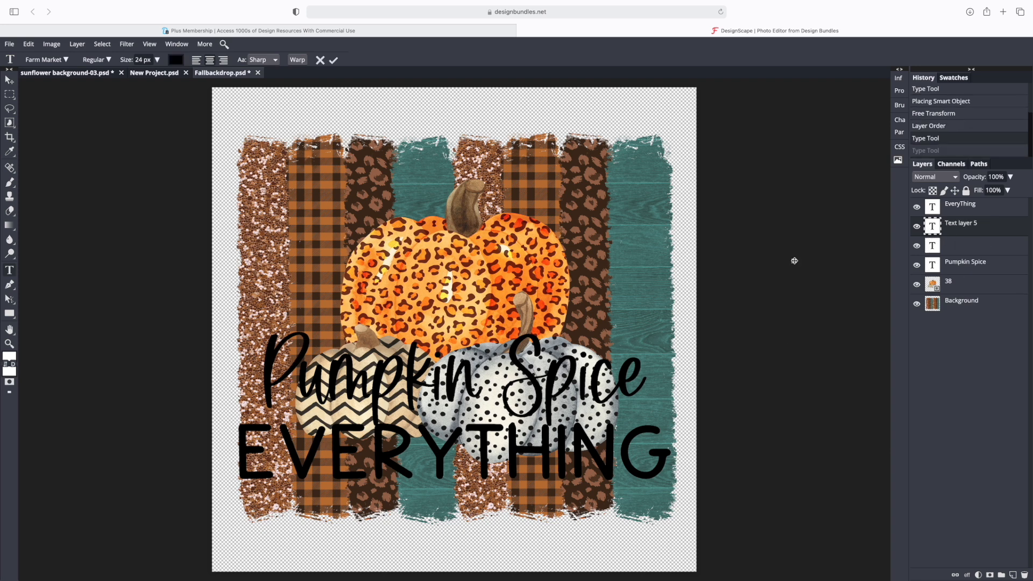
Step: Try white, cyan and grey as the colour of the "Pumpkin Spice" text and set it back to black
{"action": "left_click", "coordinate": [972, 263]}
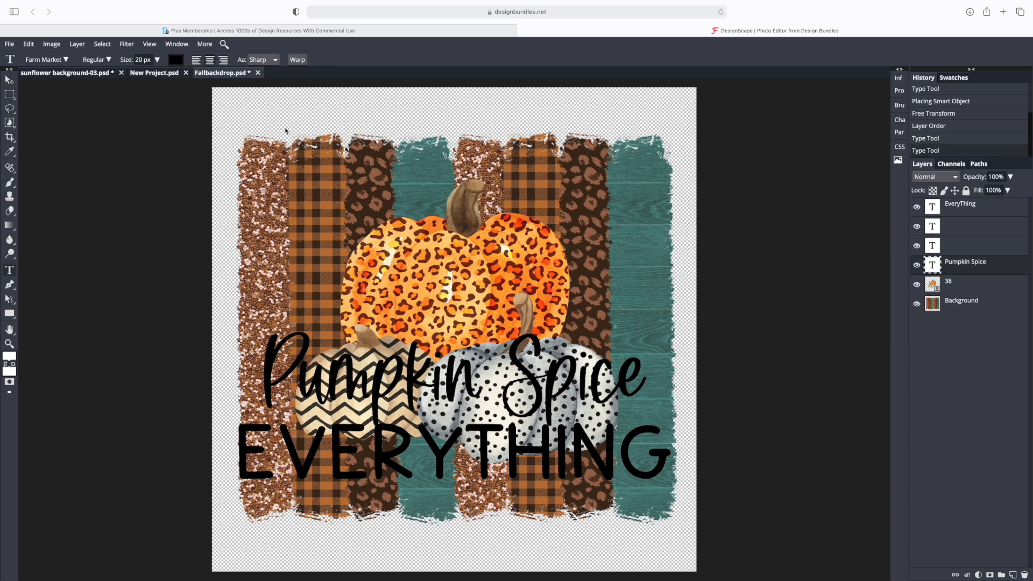
{"action": "left_click", "coordinate": [176, 60]}
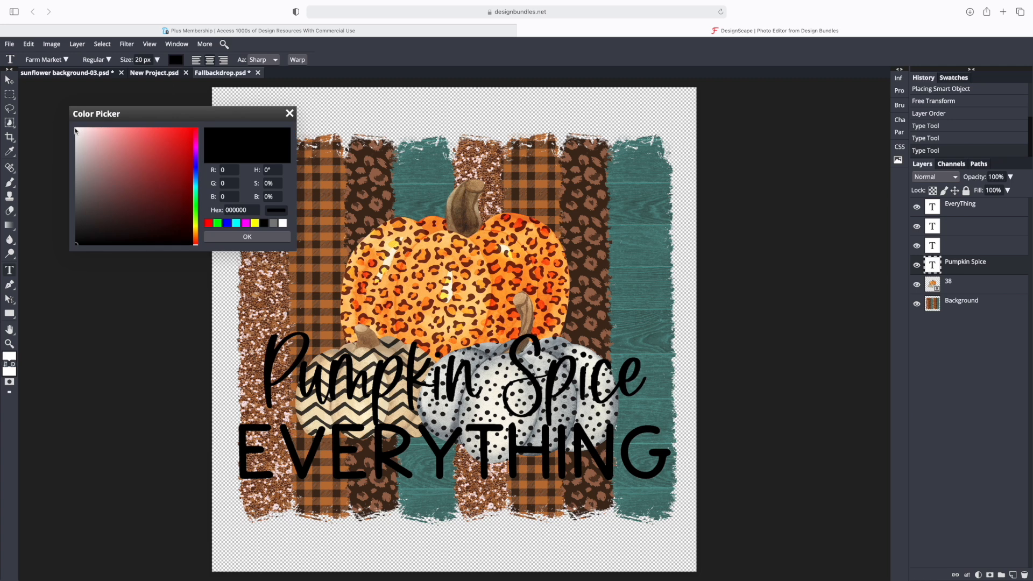
{"action": "left_click", "coordinate": [282, 223]}
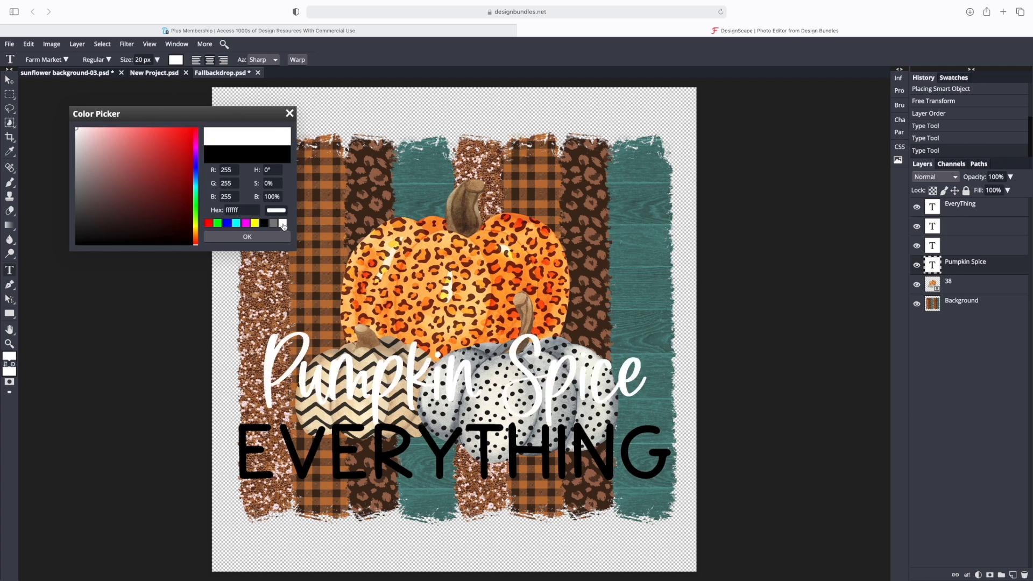
{"action": "left_click", "coordinate": [237, 224]}
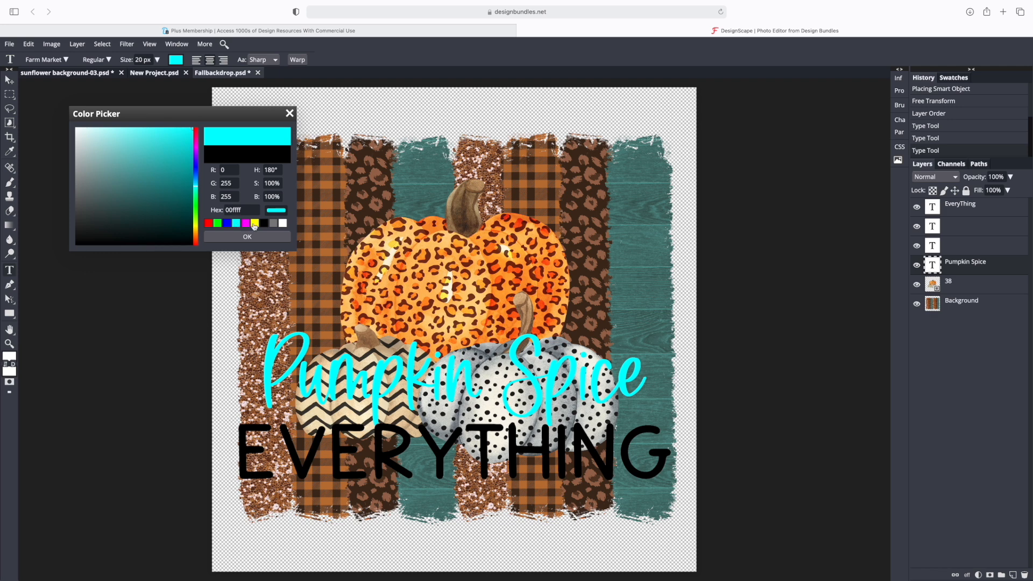
{"action": "left_click", "coordinate": [274, 224]}
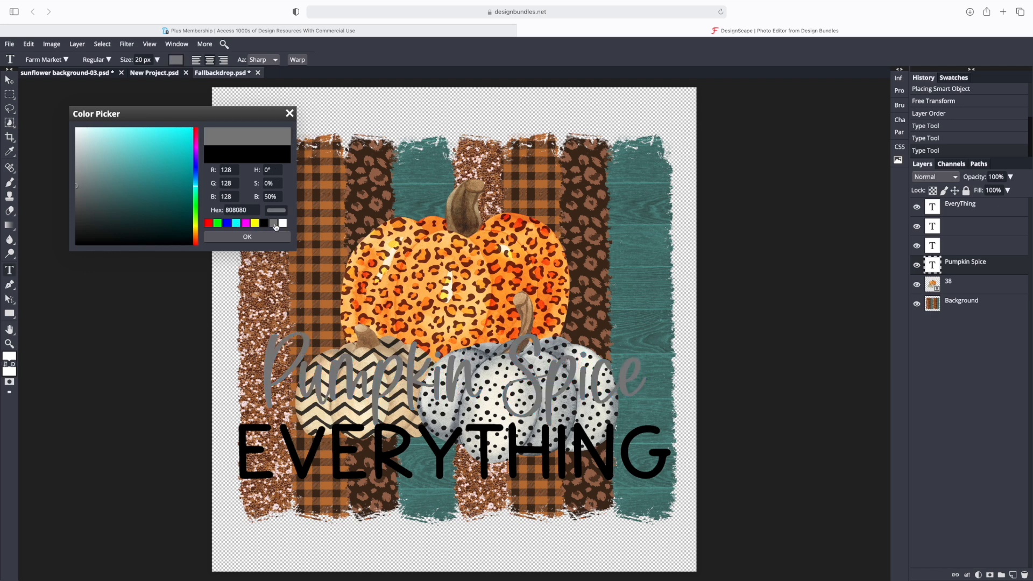
{"action": "left_click", "coordinate": [266, 225]}
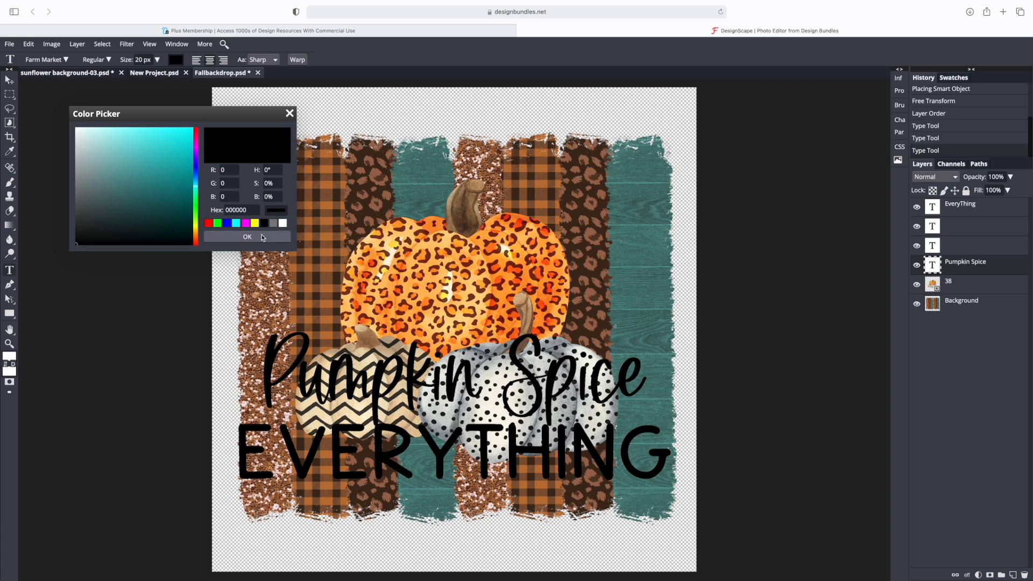
{"action": "left_click", "coordinate": [271, 237]}
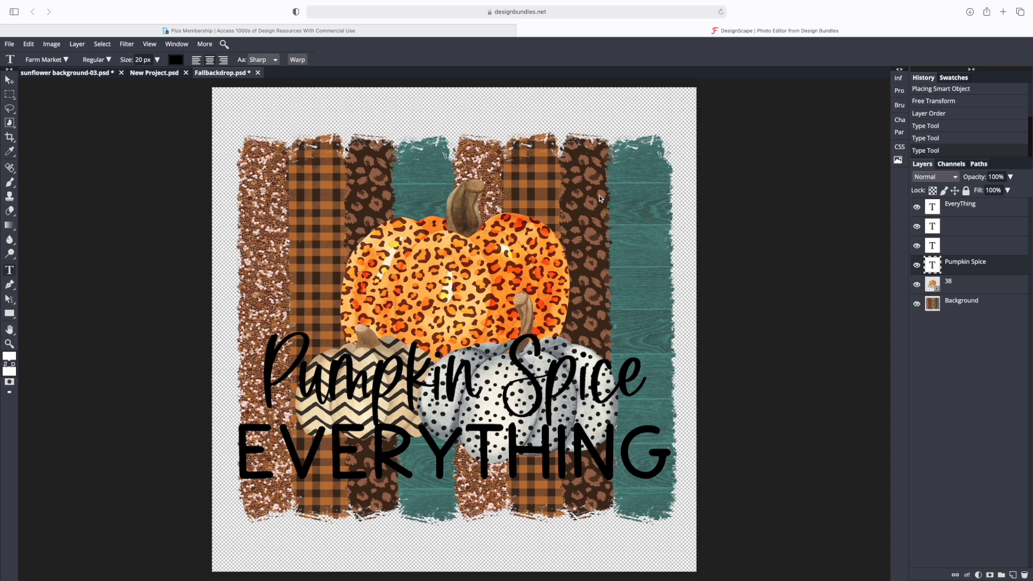
{"action": "left_click", "coordinate": [617, 152]}
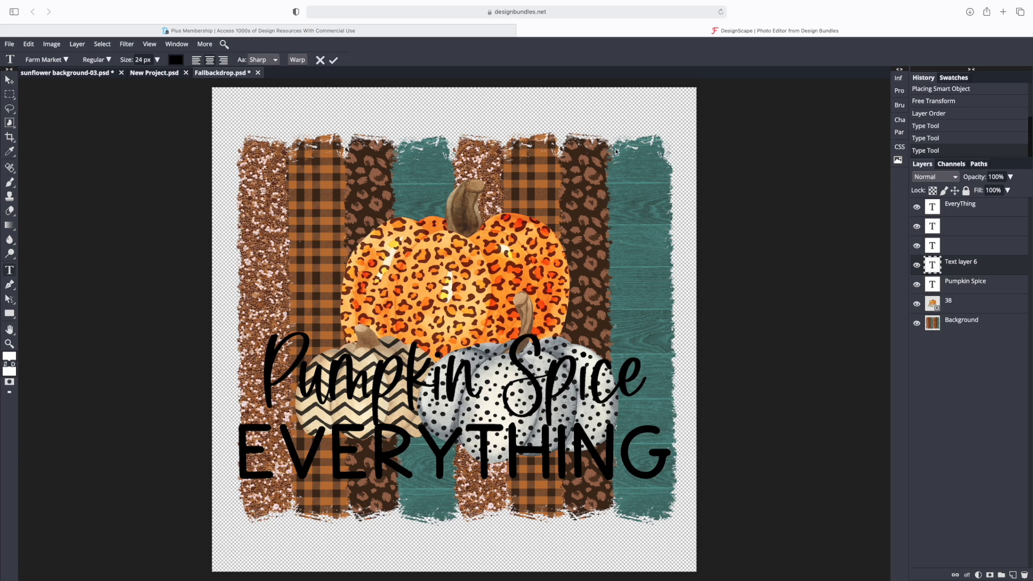
Step: Delete the striped Background layer and merge the "EveryThing", "Pumpkin Spice" and 38 layers into one
{"action": "left_click", "coordinate": [951, 324]}
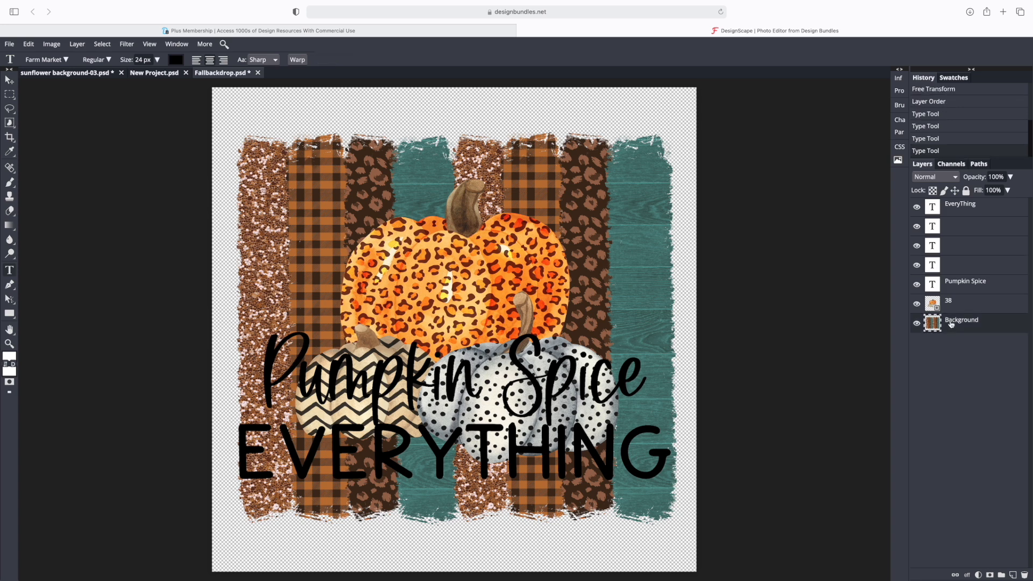
{"action": "key", "text": "Delete"}
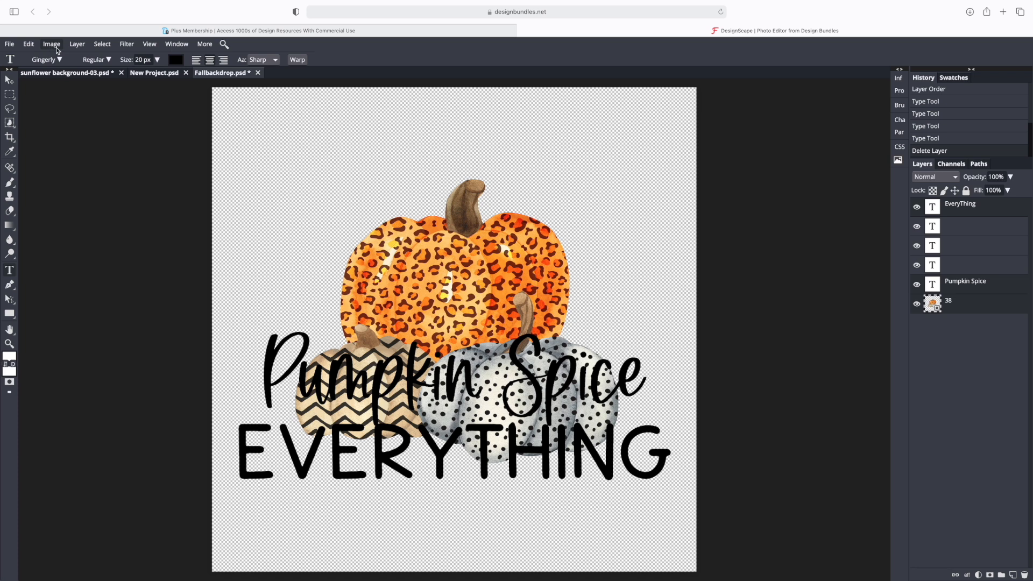
{"action": "left_click", "coordinate": [85, 48]}
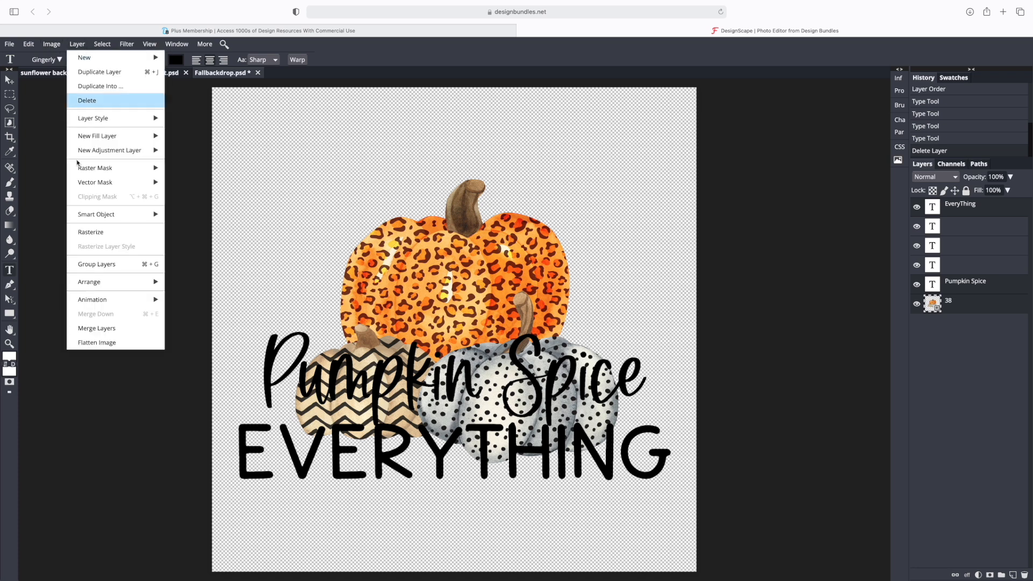
{"action": "left_click", "coordinate": [97, 328]}
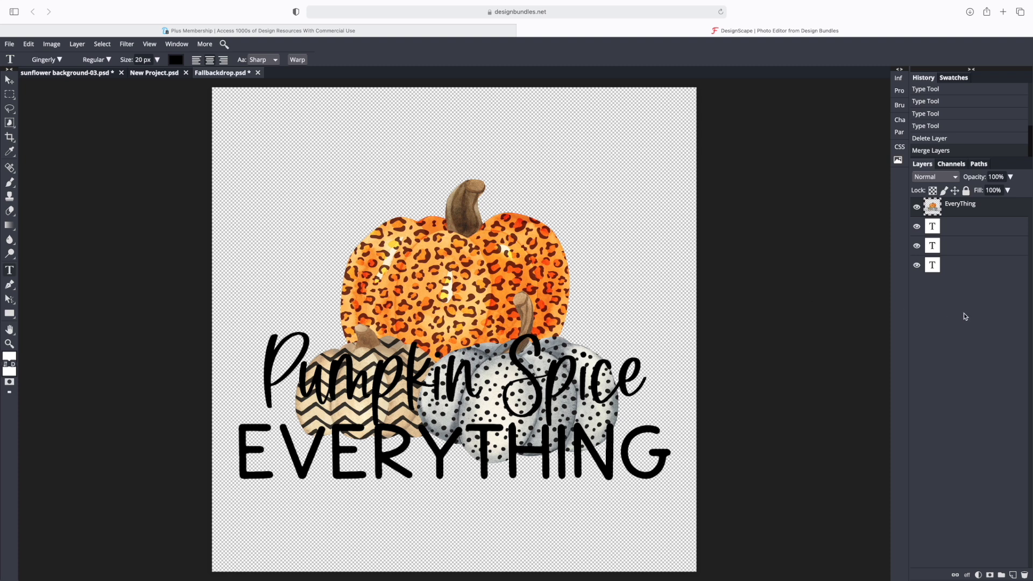
Step: Delete the three empty text layers beneath the merged "EveryThing" layer
{"action": "left_click", "coordinate": [950, 231]}
{"action": "key", "text": "Delete"}
{"action": "key", "text": "Delete"}
{"action": "key", "text": "Delete"}
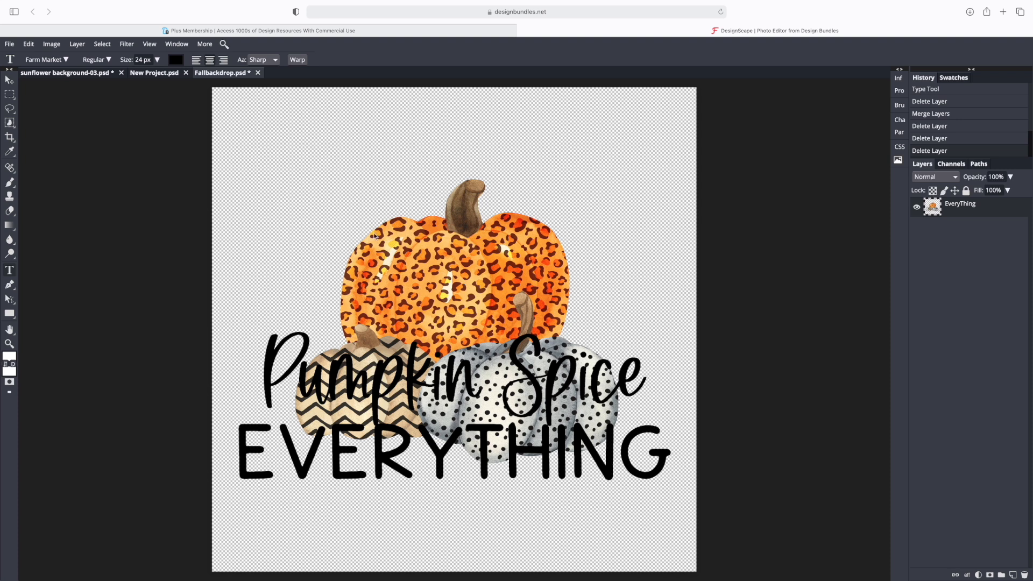
{"action": "left_click", "coordinate": [415, 178]}
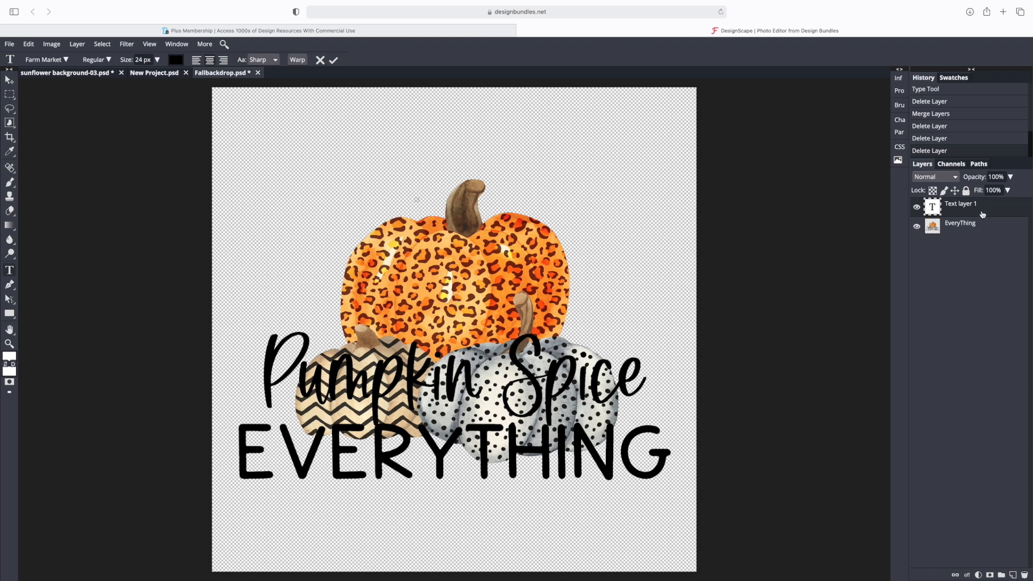
{"action": "left_click", "coordinate": [959, 209]}
{"action": "key", "text": "Delete"}
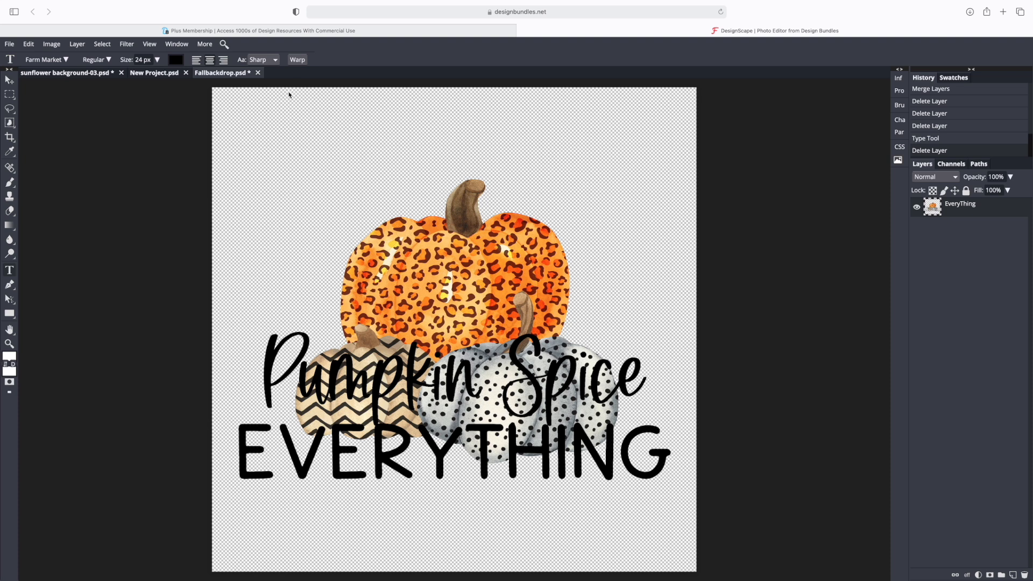
Step: Export the merged pumpkin design as a 4200 × 4200 px PNG at 100% quality and open the downloaded file
{"action": "double_click", "coordinate": [941, 213]}
{"action": "left_click", "coordinate": [11, 45]}
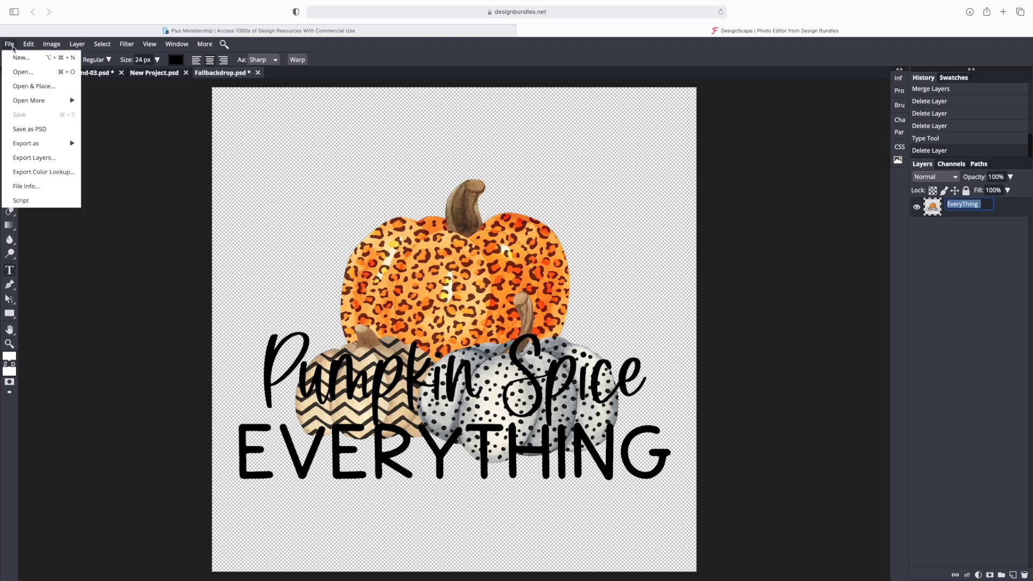
{"action": "mouse_move", "coordinate": [46, 149]}
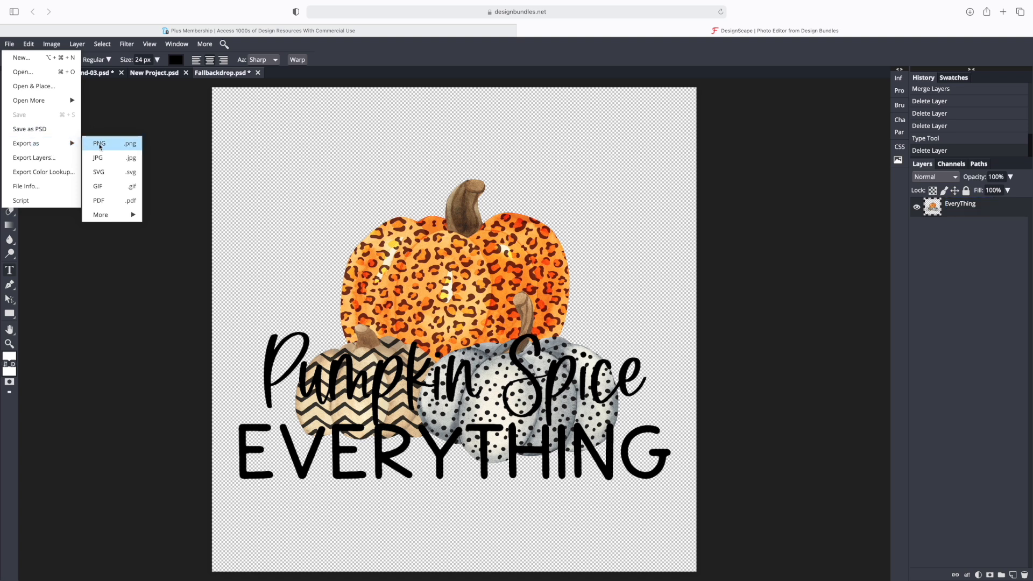
{"action": "left_click", "coordinate": [99, 144]}
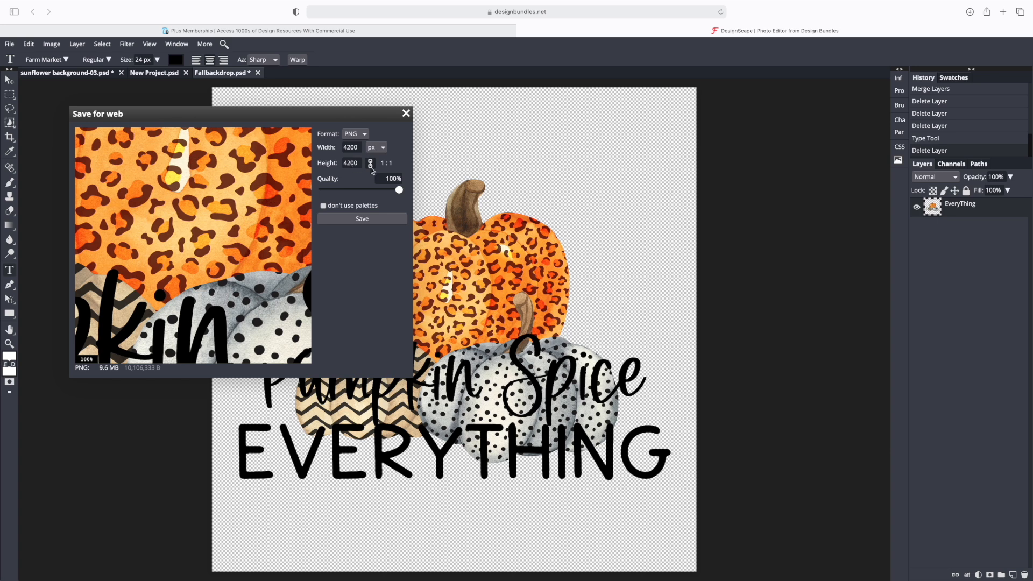
{"action": "left_click", "coordinate": [362, 218]}
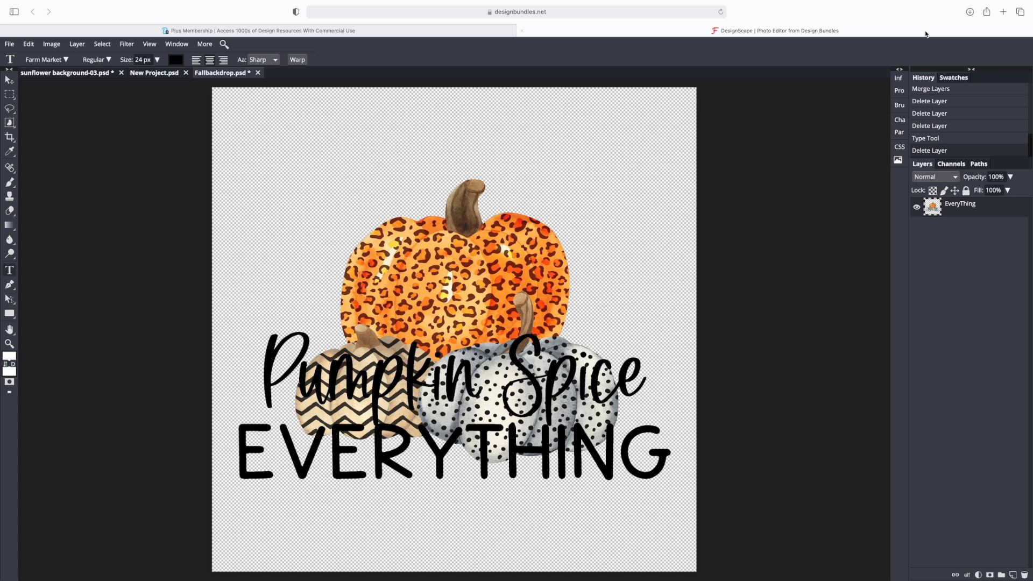
{"action": "left_click", "coordinate": [969, 12]}
{"action": "double_click", "coordinate": [931, 59]}
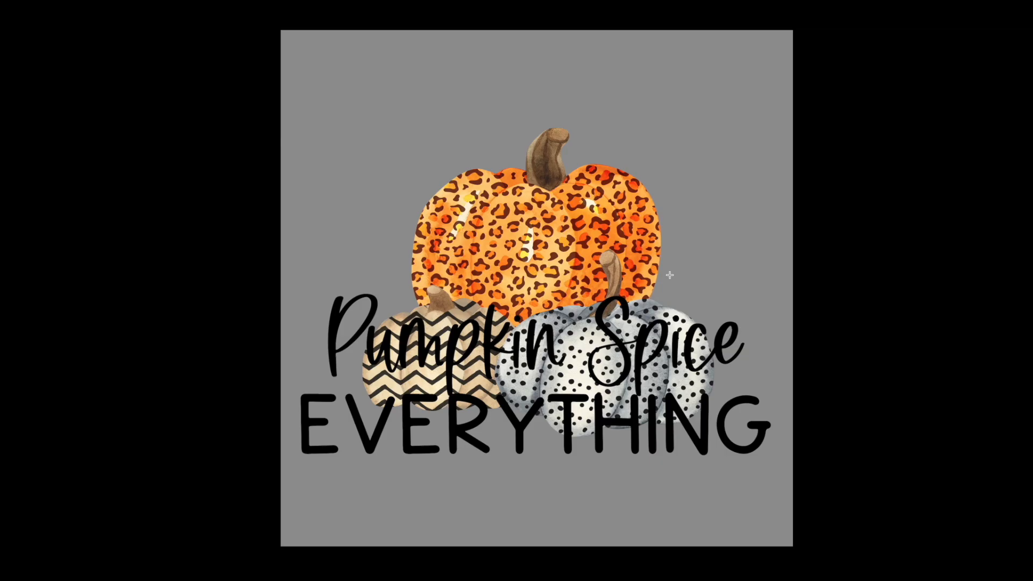